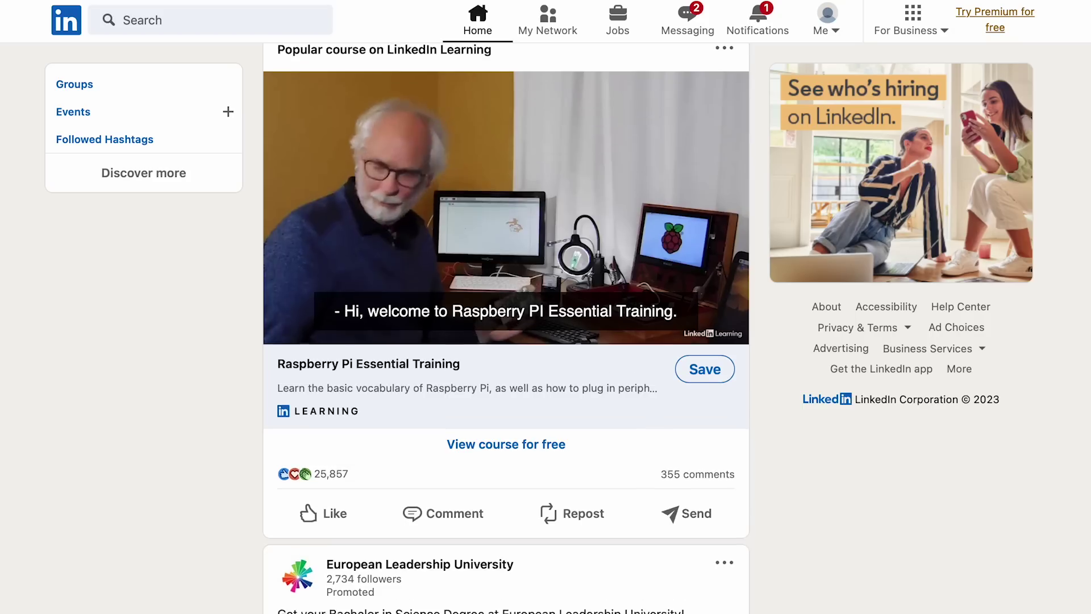
pyautogui.scroll(-1, 505, 330)
pyautogui.scroll(-3, 506, 330)
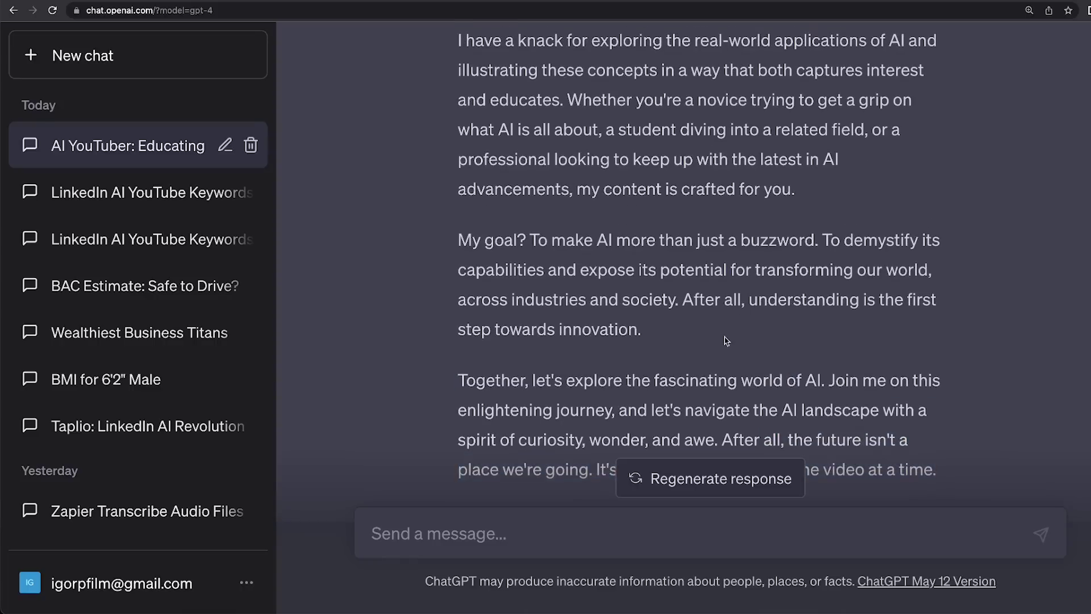
# Paste the summary generated in ChatGPT into the About text of the LinkedIn profile
pyautogui.scroll(4, 726, 341)
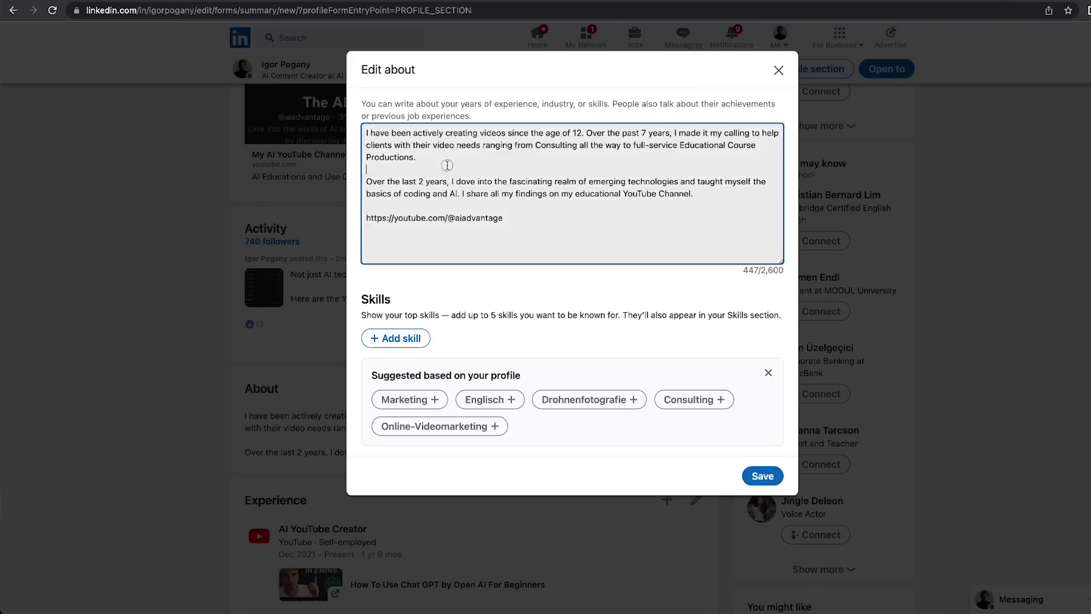
pyautogui.press('super+v')
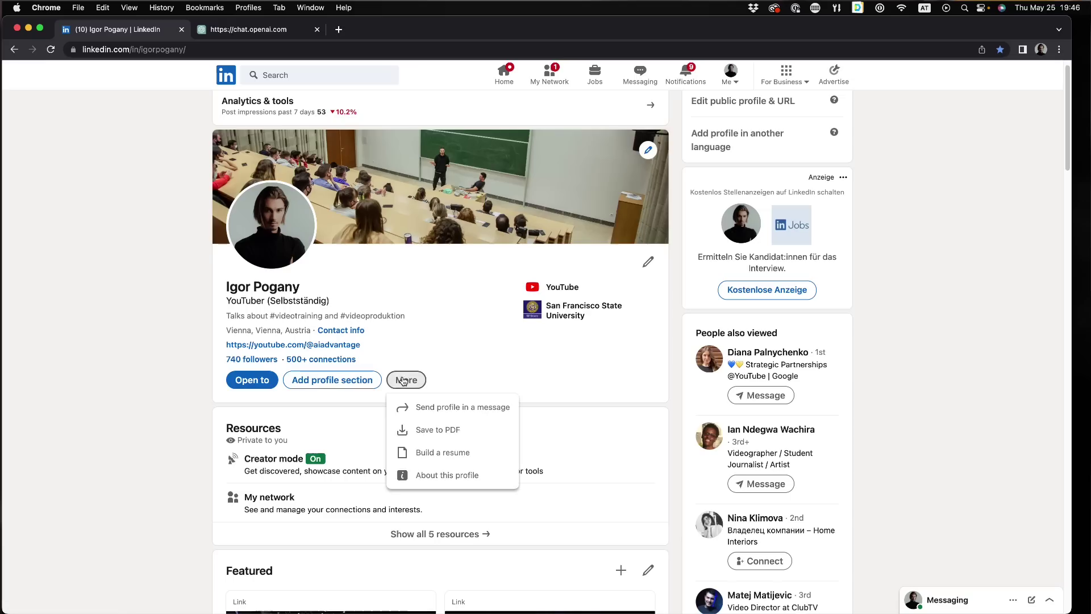
# Review the current headline in the introduction section of the LinkedIn profile
pyautogui.click(647, 261)
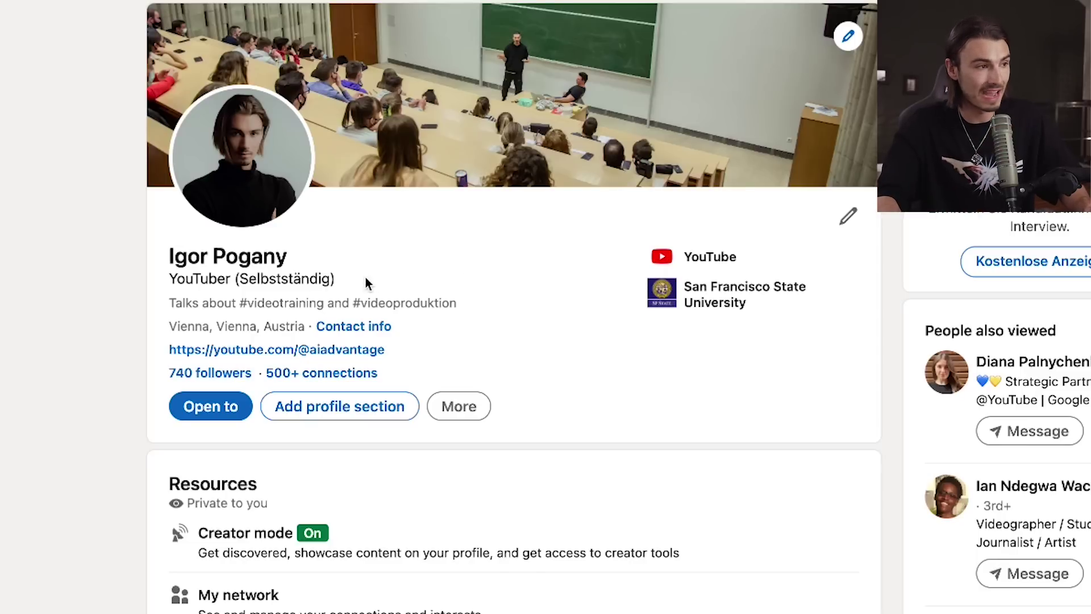
pyautogui.moveTo(325, 278); pyautogui.dragTo(143, 279)
pyautogui.moveTo(349, 282); pyautogui.dragTo(80, 288)
pyautogui.click(85, 287)
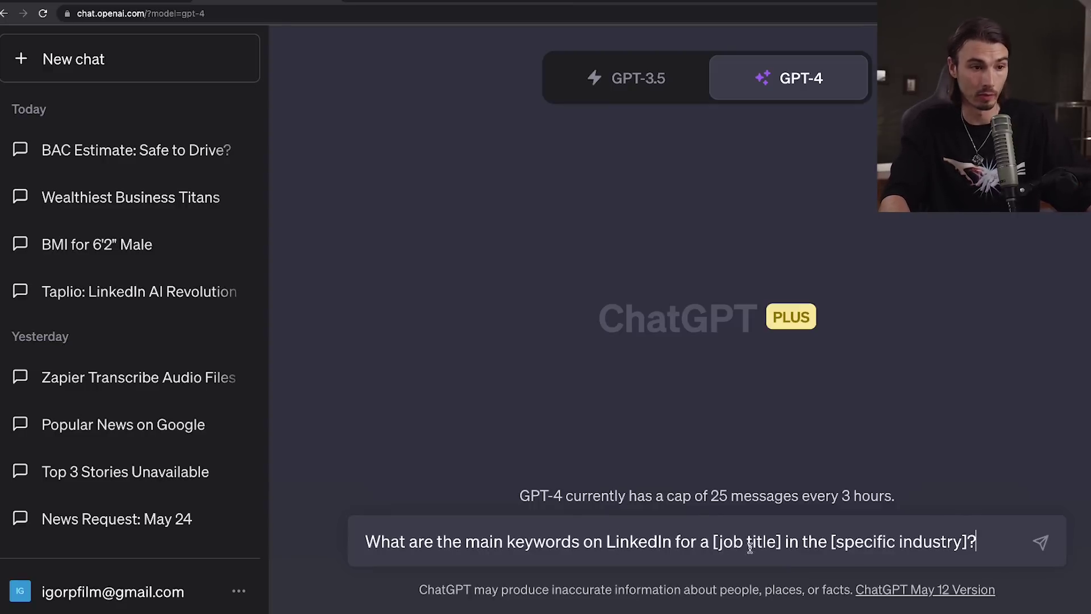
# Switch to ChatGPT and fill the keyword prompt's placeholders with "Youtube" as job title and "generative artificial intelligence niche" as industry
pyautogui.moveTo(715, 541); pyautogui.dragTo(782, 541)
pyautogui.write('Youtube')
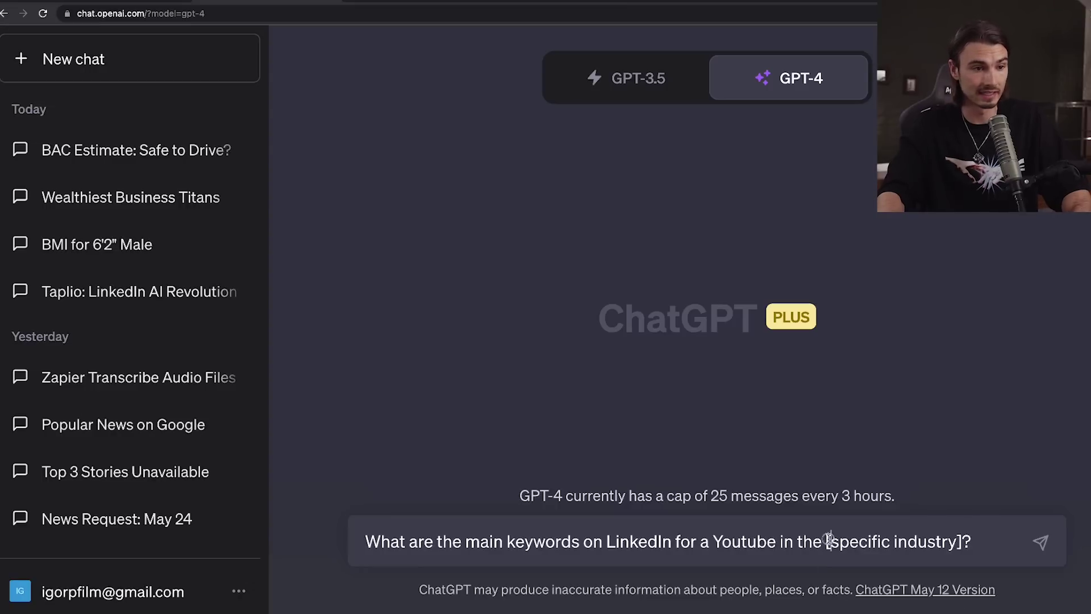
pyautogui.moveTo(826, 541); pyautogui.dragTo(961, 541)
pyautogui.write('generative artificial intelligence niche')
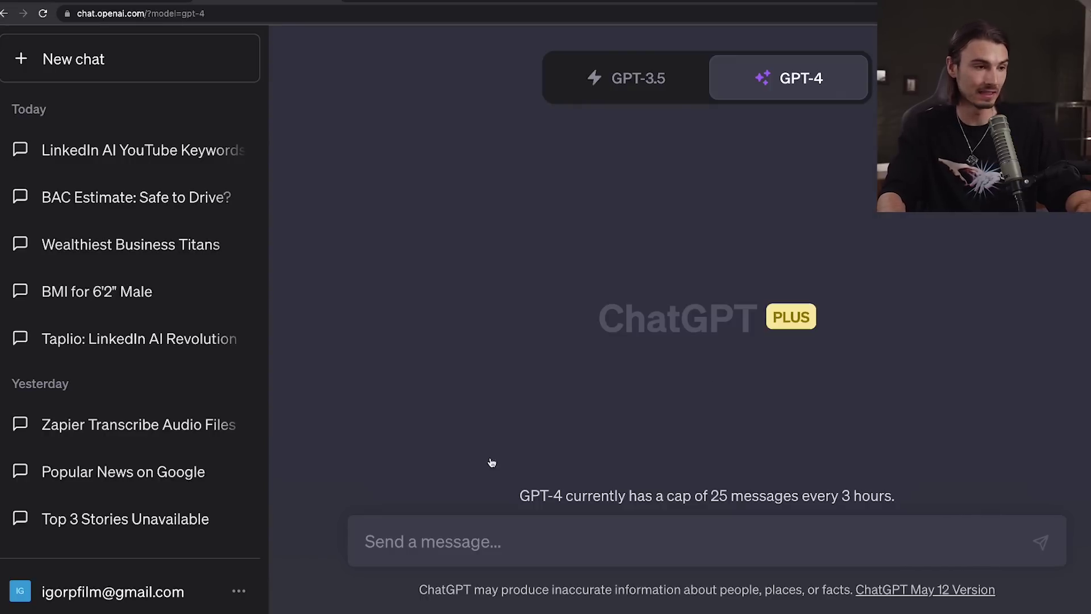
# Ask in a new GPT-4 chat for the main LinkedIn keywords for a Youtube in the generative artificial intelligence niche
pyautogui.click(430, 540)
pyautogui.write('What are the main keywords on LinkedIn for a Youtube in the generative artificial intelligence niche?')
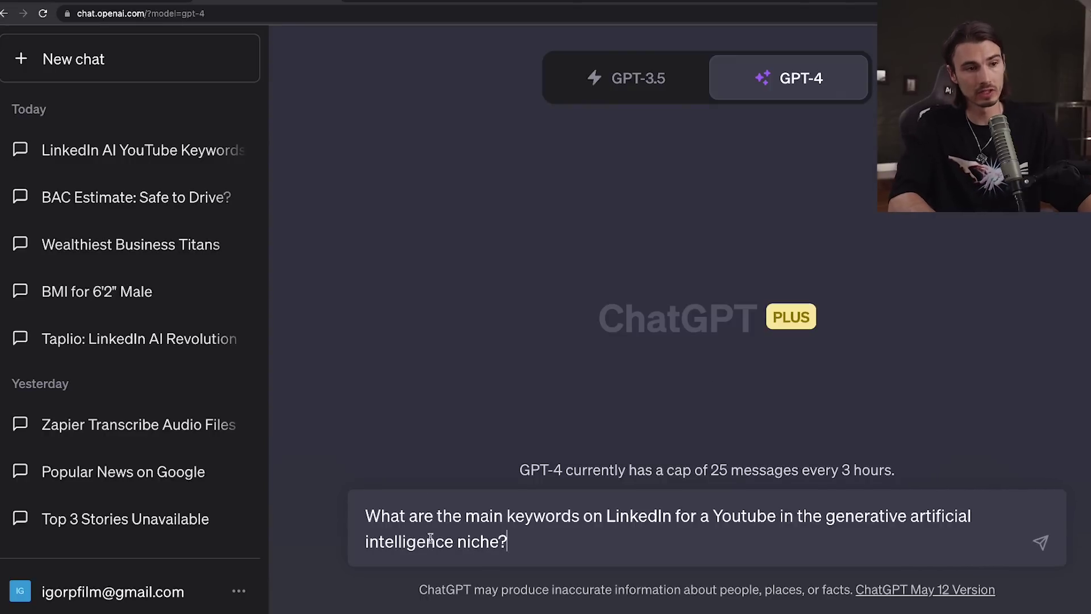
pyautogui.press('Return')
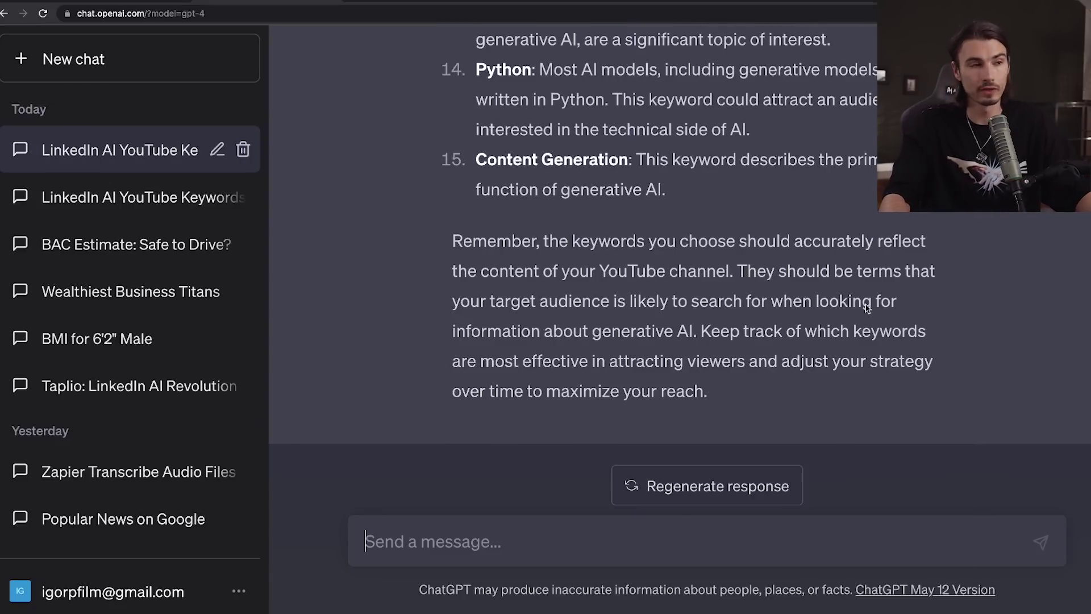
# Review the suggested keyword list back to its first entry, Generative Artificial Intelligence
pyautogui.scroll(7, 867, 308)
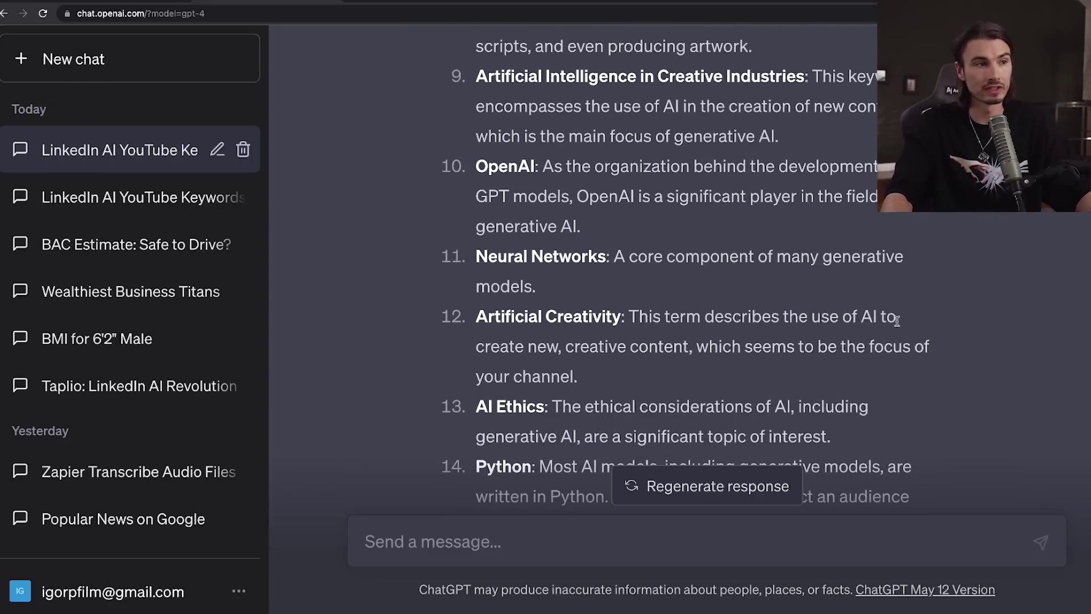
pyautogui.scroll(10, 835, 342)
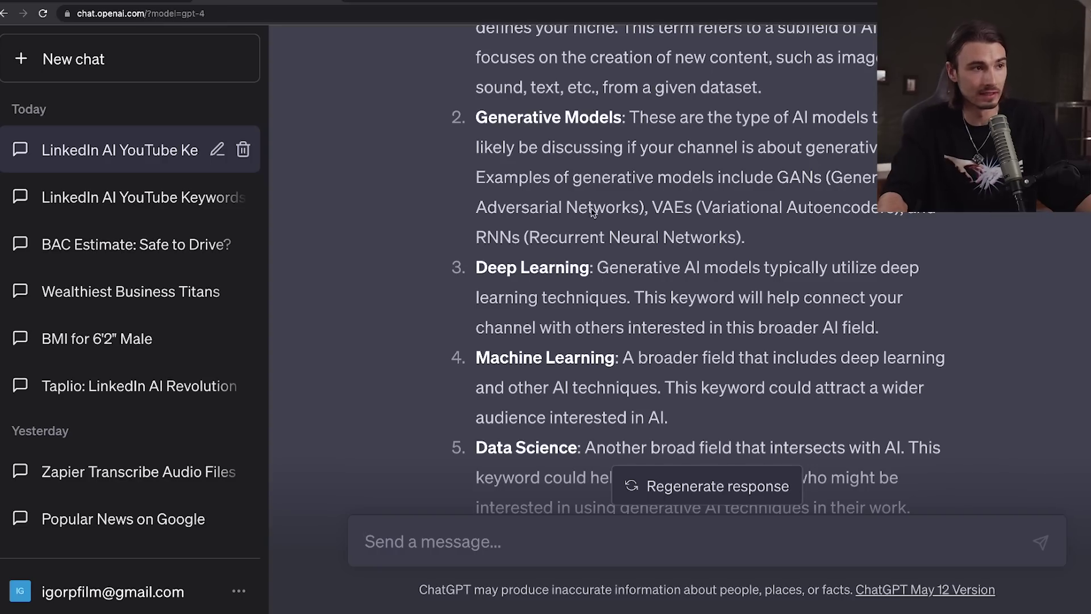
pyautogui.scroll(4, 591, 211)
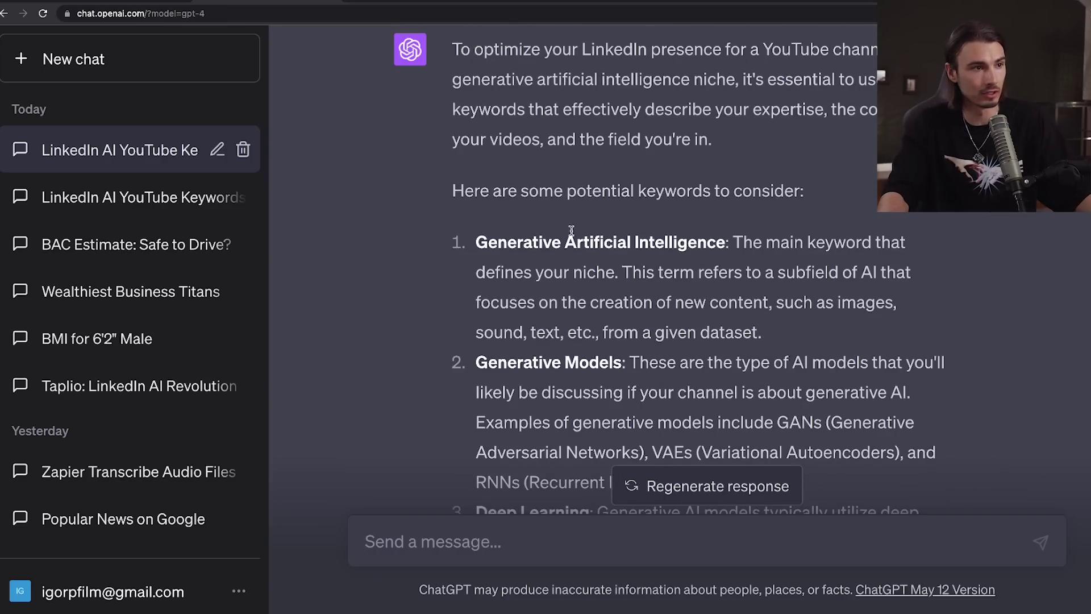
pyautogui.moveTo(646, 243); pyautogui.dragTo(726, 245)
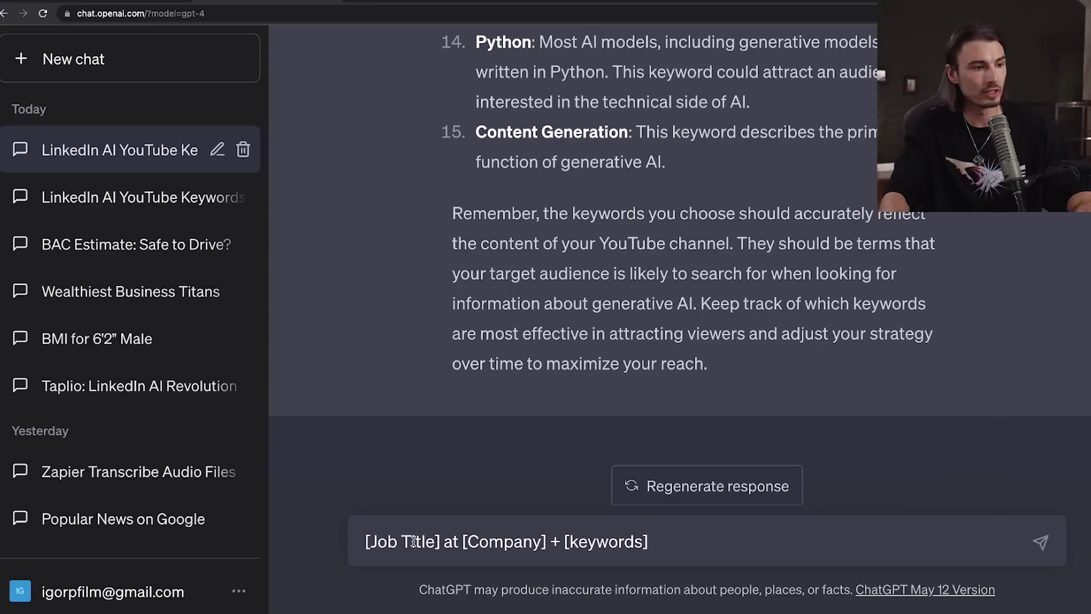
# Fill the headline formula as "YouTuber at AI Advantage" and remove its keywords placeholder
pyautogui.moveTo(546, 541); pyautogui.dragTo(273, 549)
pyautogui.write('AI Advantage')
pyautogui.write('YouT')
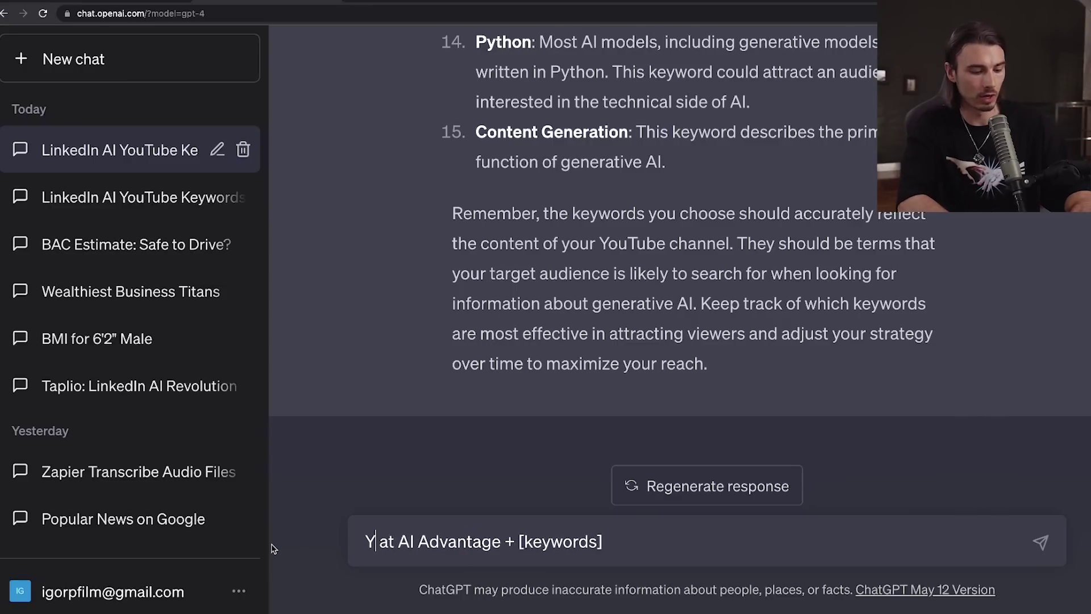
pyautogui.write('uber')
pyautogui.moveTo(564, 541); pyautogui.dragTo(584, 562)
pyautogui.press('BackSpace')
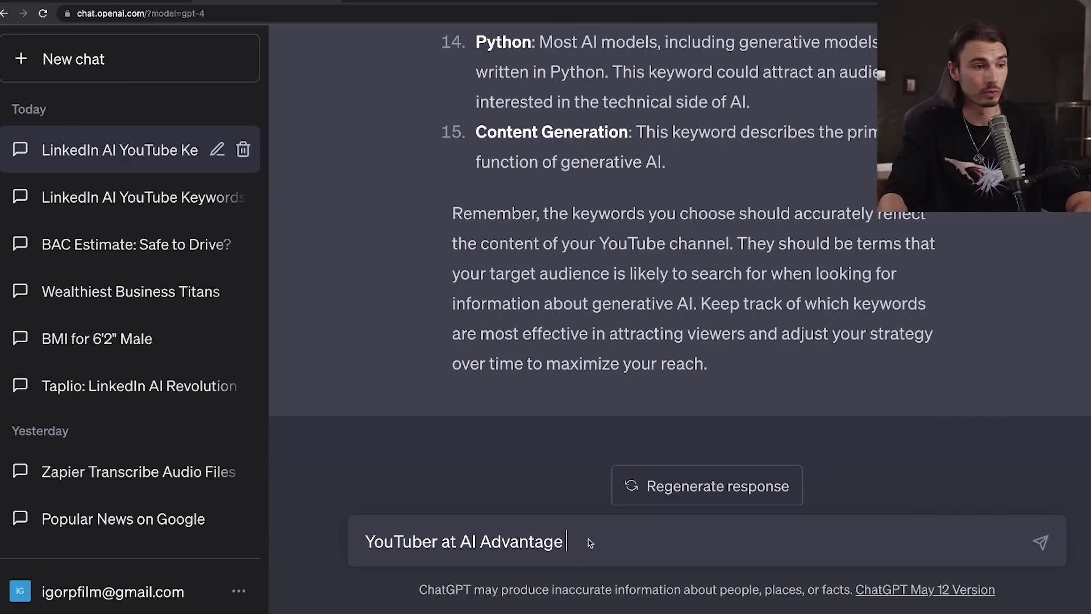
# Move "Artificial Intelligence" to the start so the draft headline reads "Artificial Intelligence YouTuber at AI Advantage"
pyautogui.moveTo(728, 545); pyautogui.dragTo(566, 543)
pyautogui.press('super+x')
pyautogui.press('super+Left')
pyautogui.press('super+v')
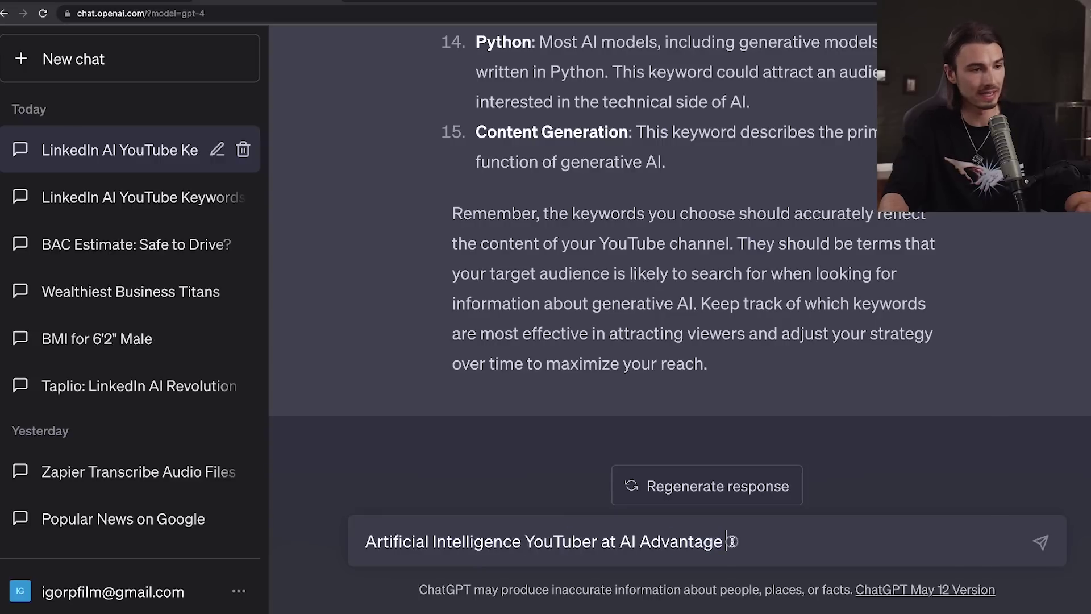
# Select the finished draft headline and review it as the headline on the LinkedIn profile
pyautogui.moveTo(732, 541); pyautogui.dragTo(344, 527)
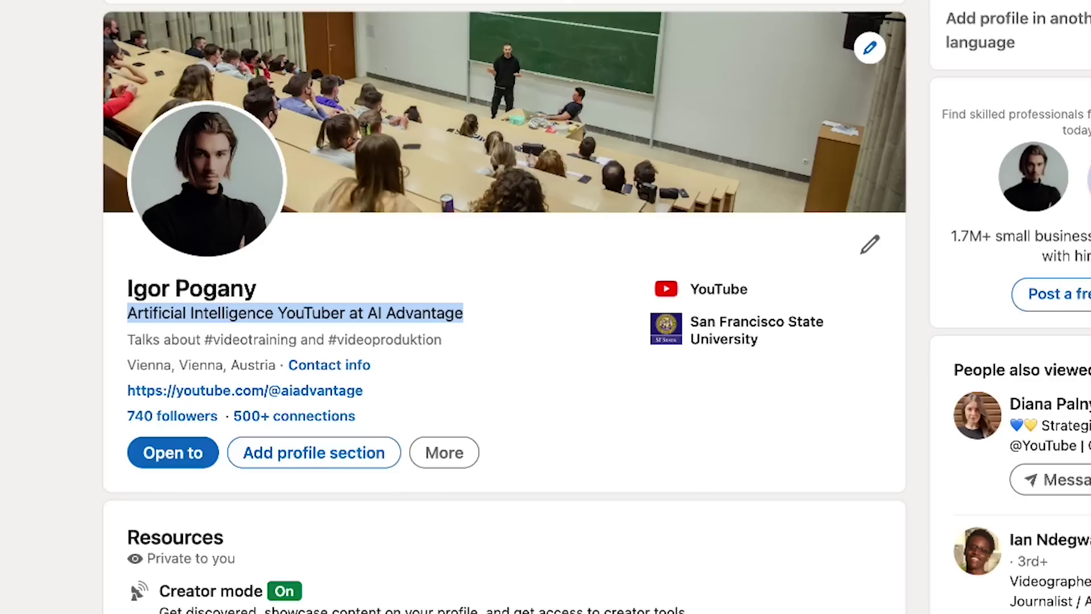
pyautogui.click(466, 332)
pyautogui.moveTo(476, 312); pyautogui.dragTo(80, 304)
pyautogui.click(80, 305)
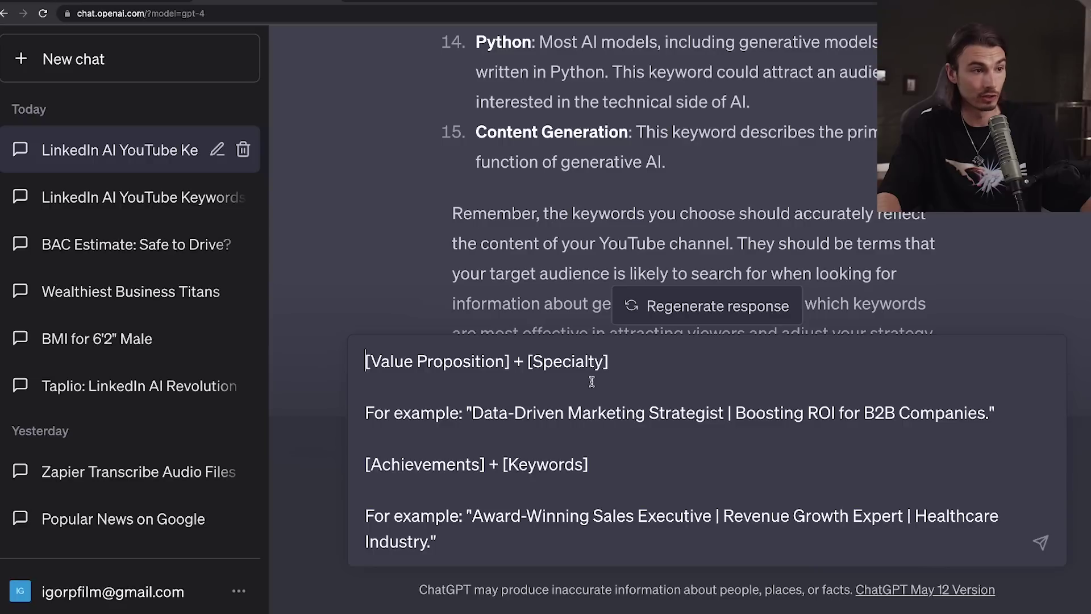
# Examine the two further headline formulas in ChatGPT, value proposition plus specialty and achievements plus keywords, along with their examples
pyautogui.moveTo(524, 363); pyautogui.dragTo(620, 373)
pyautogui.click(584, 391)
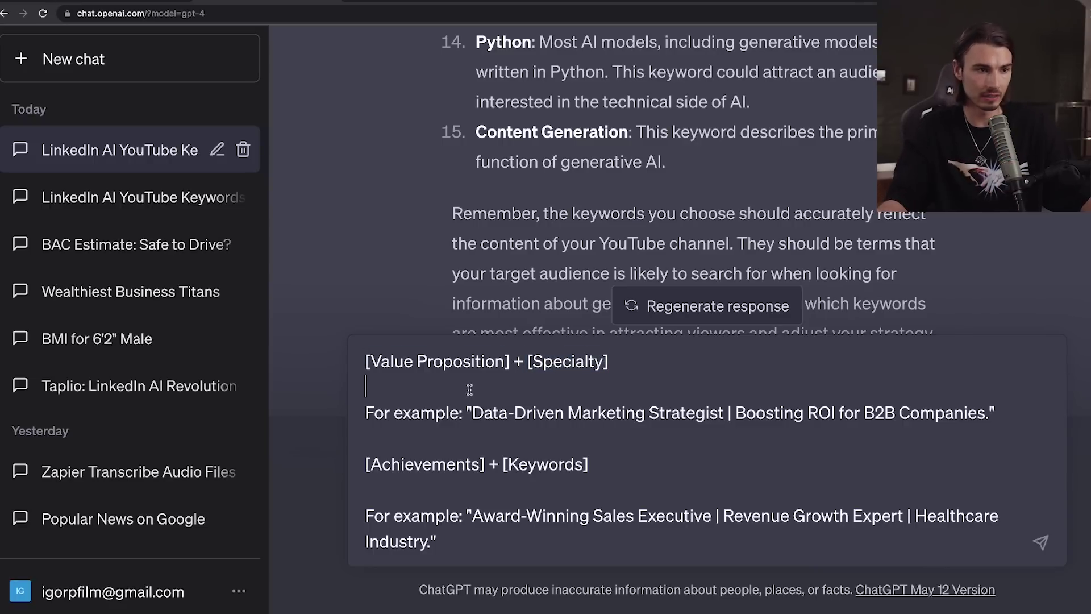
pyautogui.moveTo(737, 417); pyautogui.dragTo(942, 427)
pyautogui.moveTo(623, 364); pyautogui.dragTo(531, 358)
pyautogui.click(814, 434)
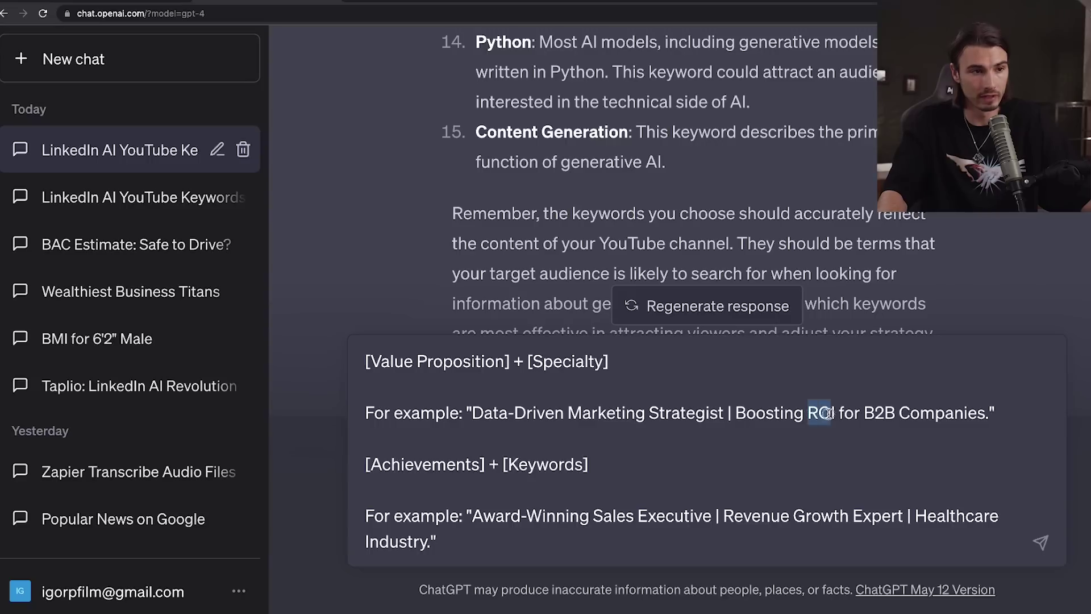
pyautogui.moveTo(855, 417); pyautogui.dragTo(946, 412)
pyautogui.click(634, 483)
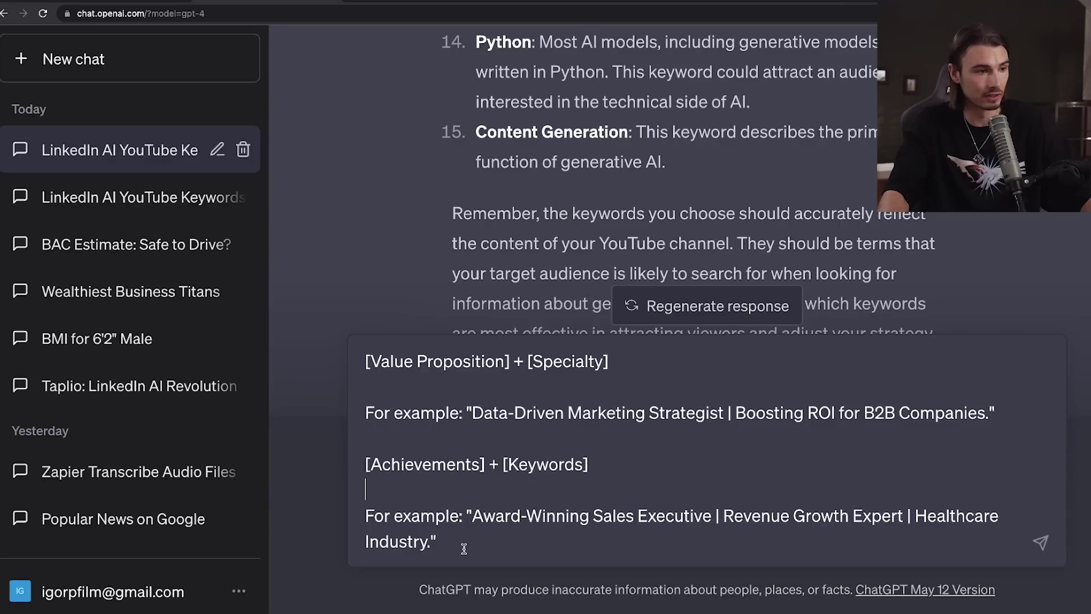
pyautogui.moveTo(464, 548); pyautogui.dragTo(726, 516)
pyautogui.click(698, 539)
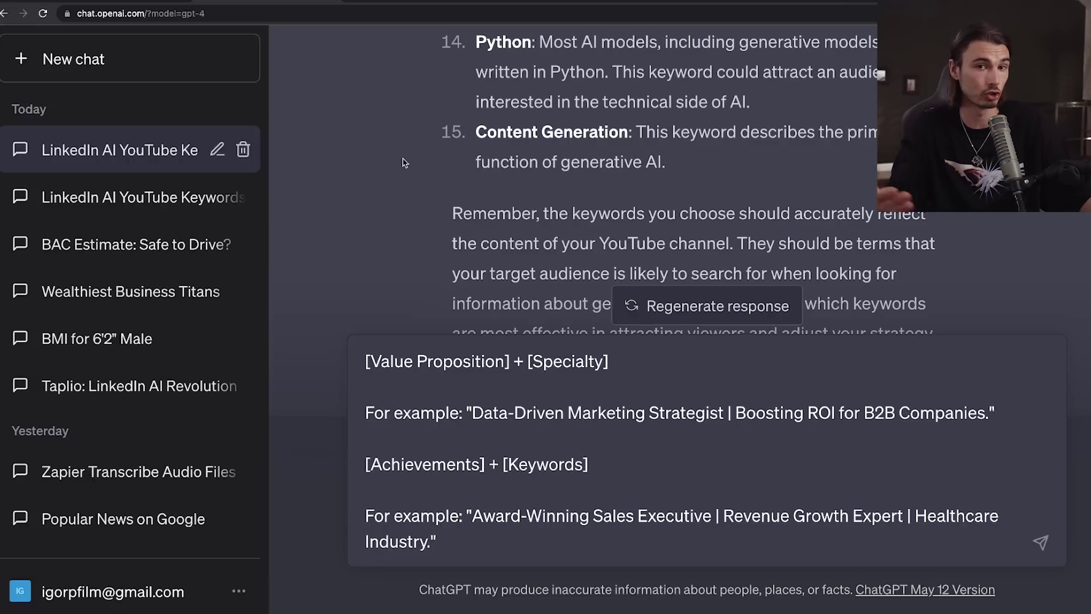
# Ask ChatGPT for a LinkedIn headline of no more than 120 characters, structured as [Job Title] at [Company] + [keywords], and review the suggestion
pyautogui.press('Return')
pyautogui.press('super+v')
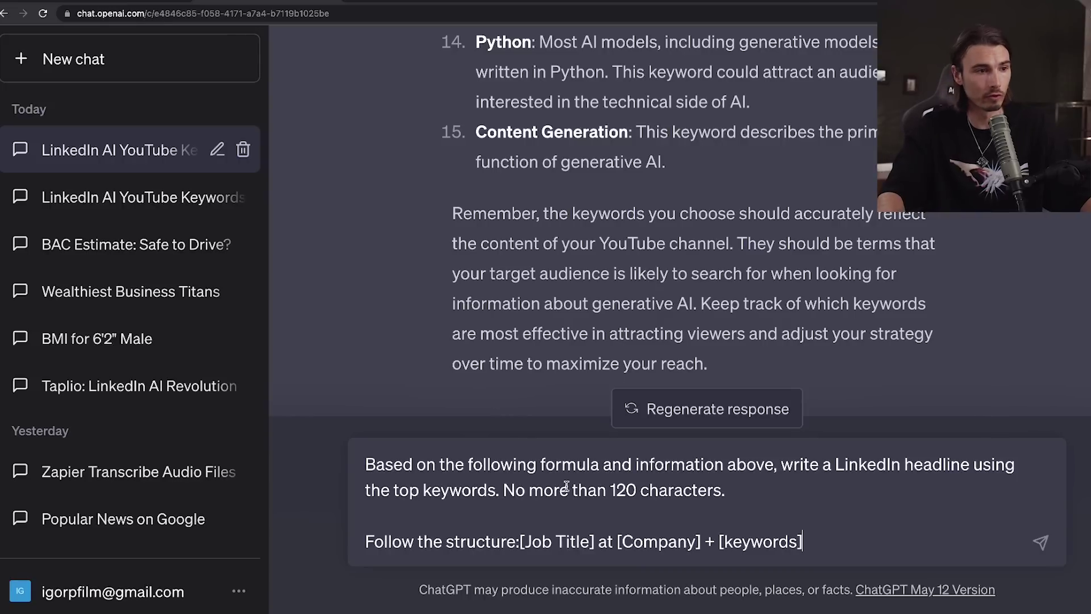
pyautogui.moveTo(629, 464); pyautogui.dragTo(738, 492)
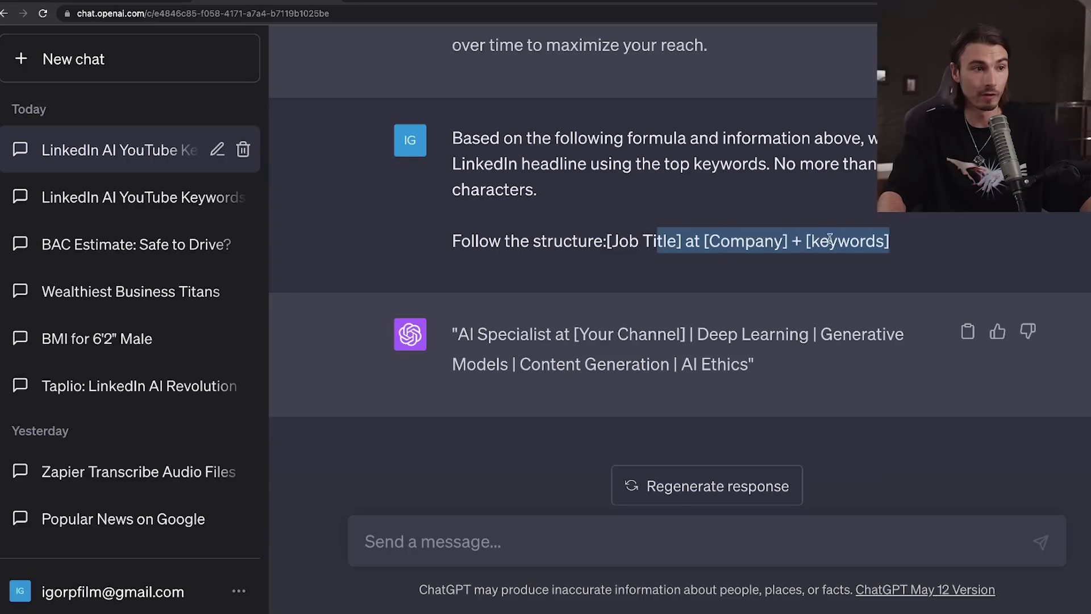
pyautogui.moveTo(822, 358); pyautogui.dragTo(451, 330)
# Request "3 more" headline suggestions and compare them with the keywords in the first suggestion
pyautogui.click(494, 543)
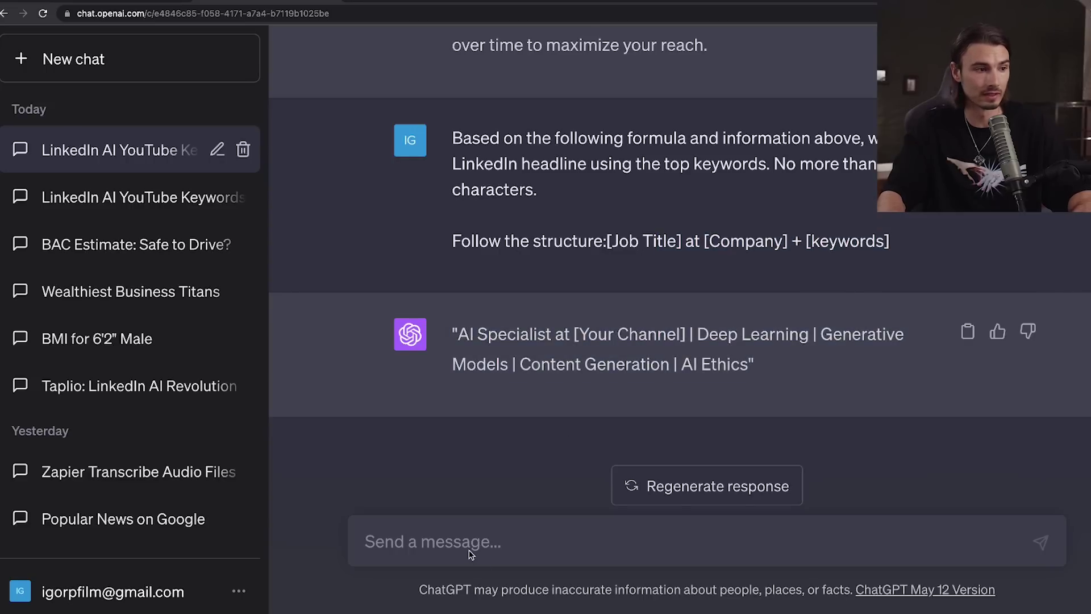
pyautogui.write('3 more')
pyautogui.press('Return')
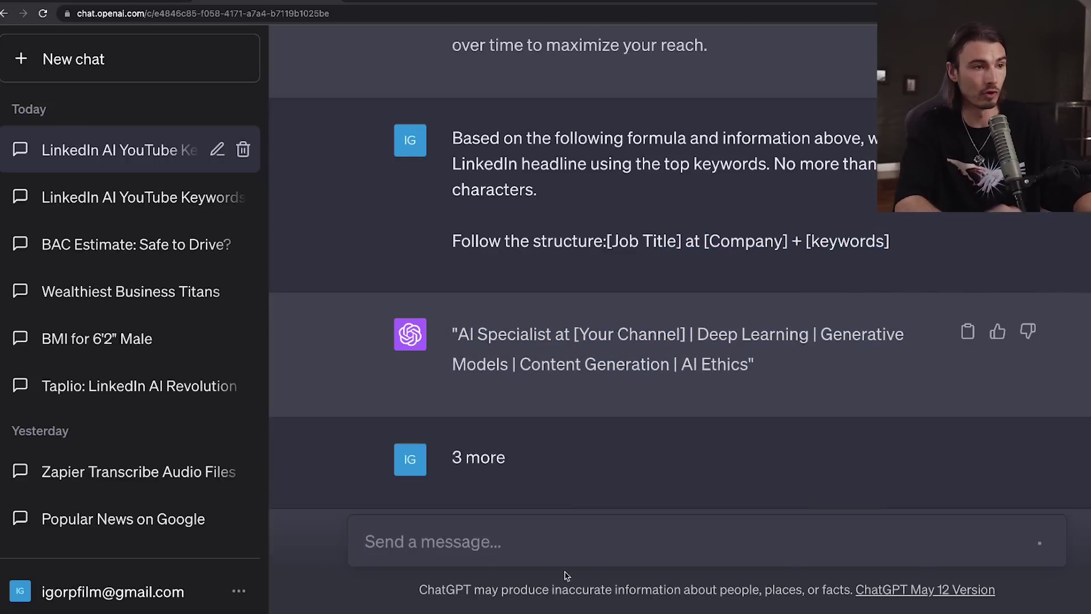
pyautogui.moveTo(820, 153); pyautogui.dragTo(738, 190)
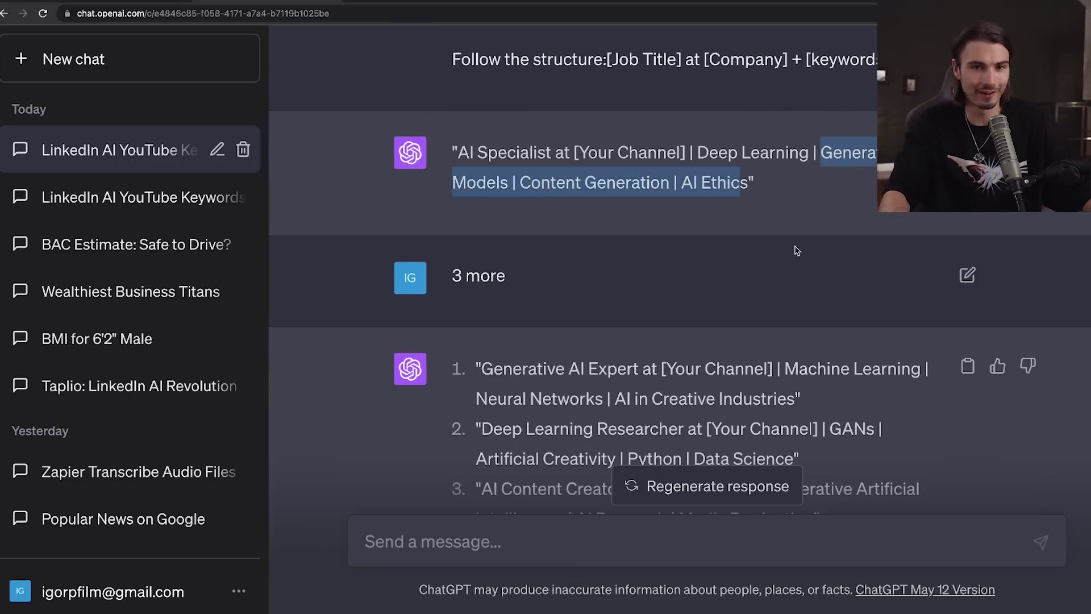
pyautogui.click(774, 202)
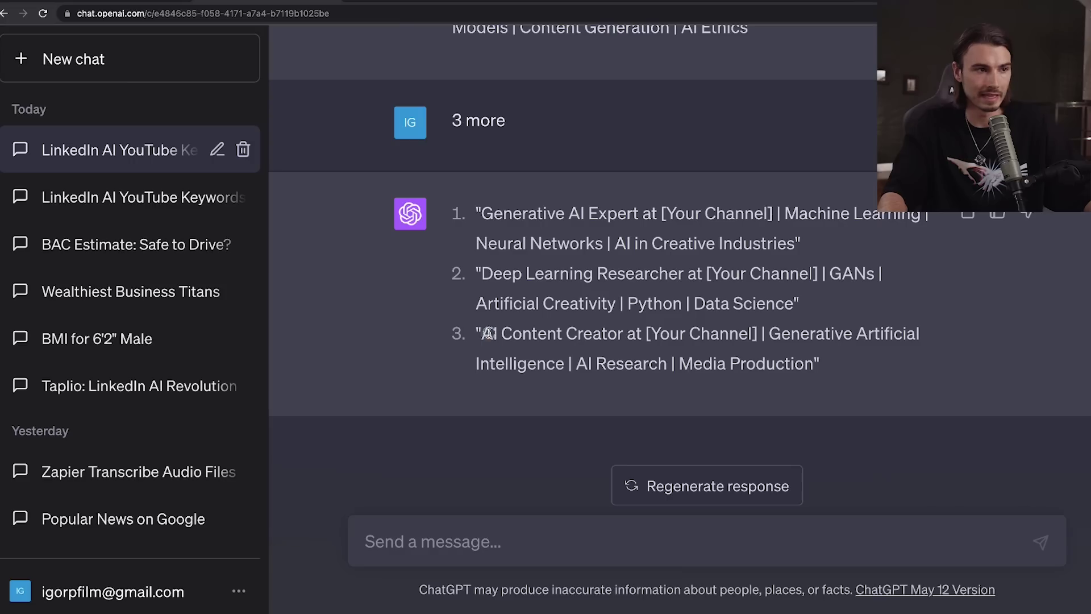
# Set the LinkedIn headline to "AI Content Creator at AI Advantage | Generative Artificial Intelligence | Media Production" from the third suggestion, then review it
pyautogui.moveTo(483, 333); pyautogui.dragTo(778, 369)
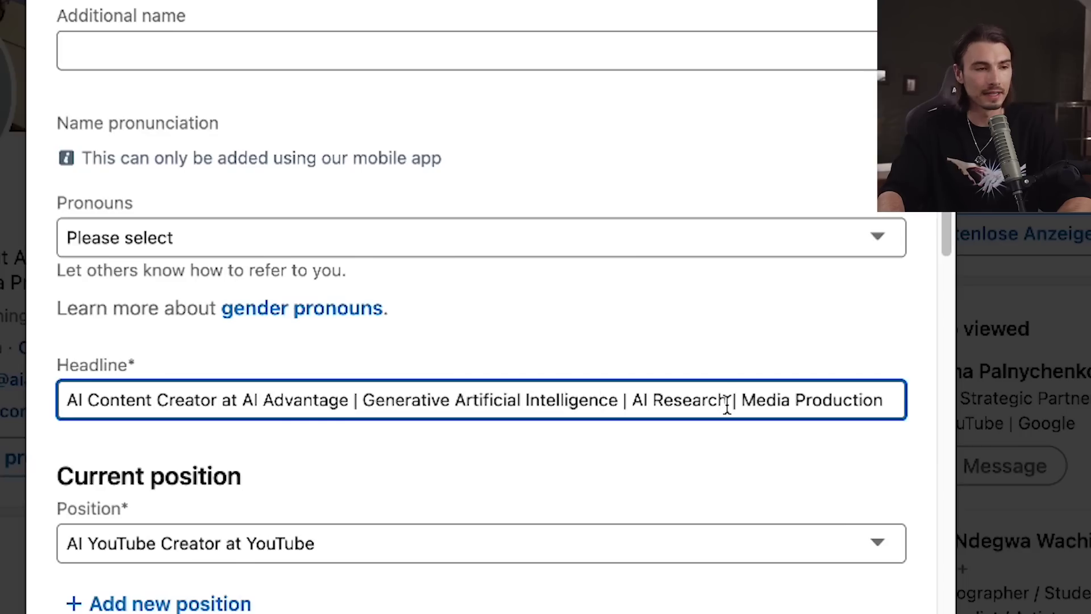
pyautogui.click(727, 403)
pyautogui.press('BackSpace')
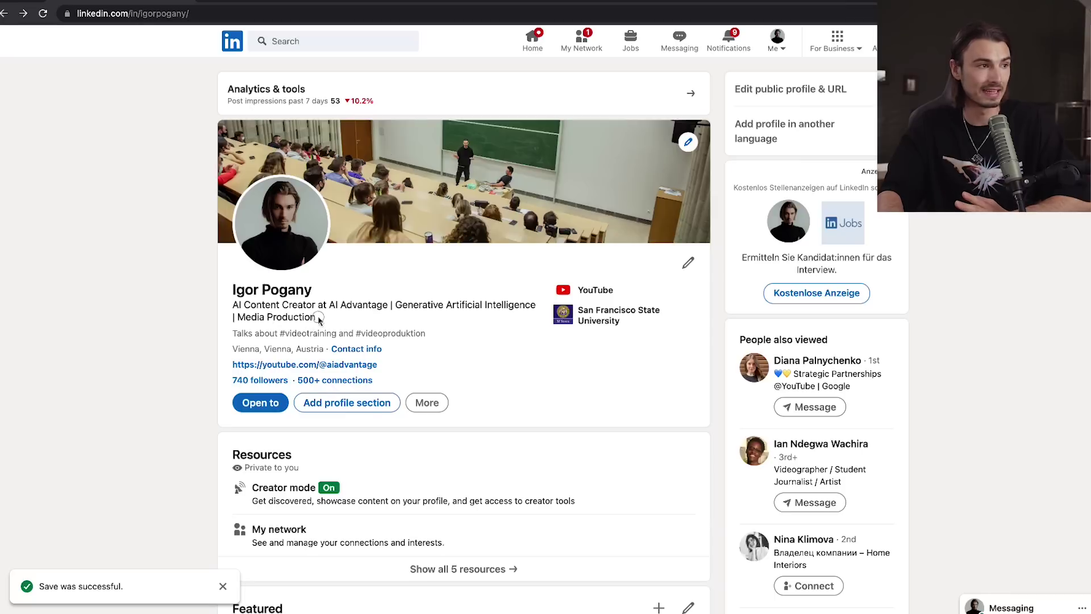
pyautogui.moveTo(318, 320); pyautogui.dragTo(170, 302)
pyautogui.click(171, 302)
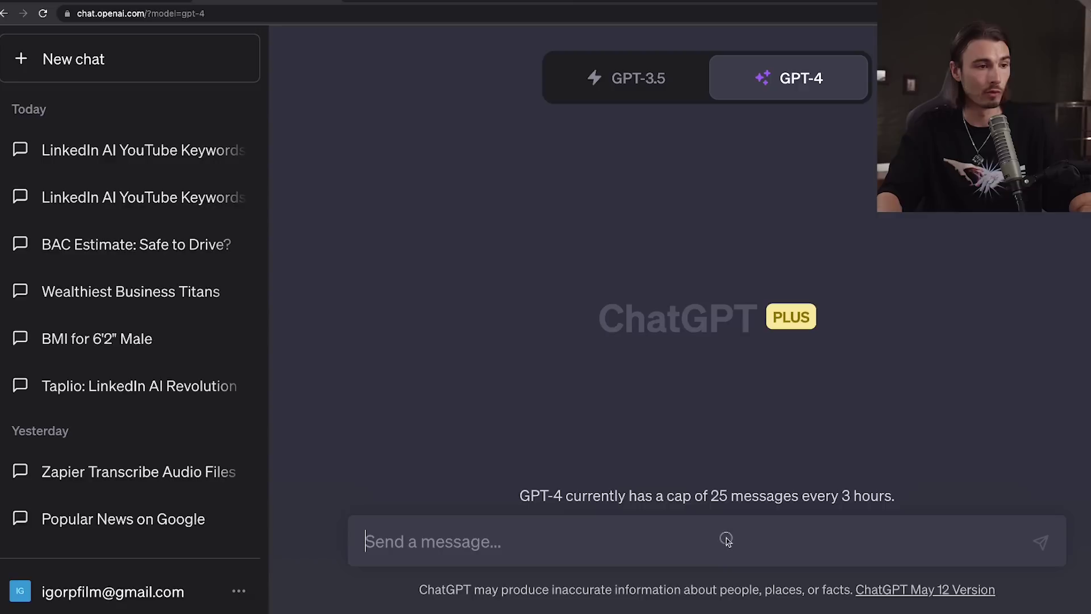
# Draft a resume-based summary prompt in a new ChatGPT chat with the keywords Artificial Intelligence, Generative Artificial Intelligence, Media Production
pyautogui.press('super+v')
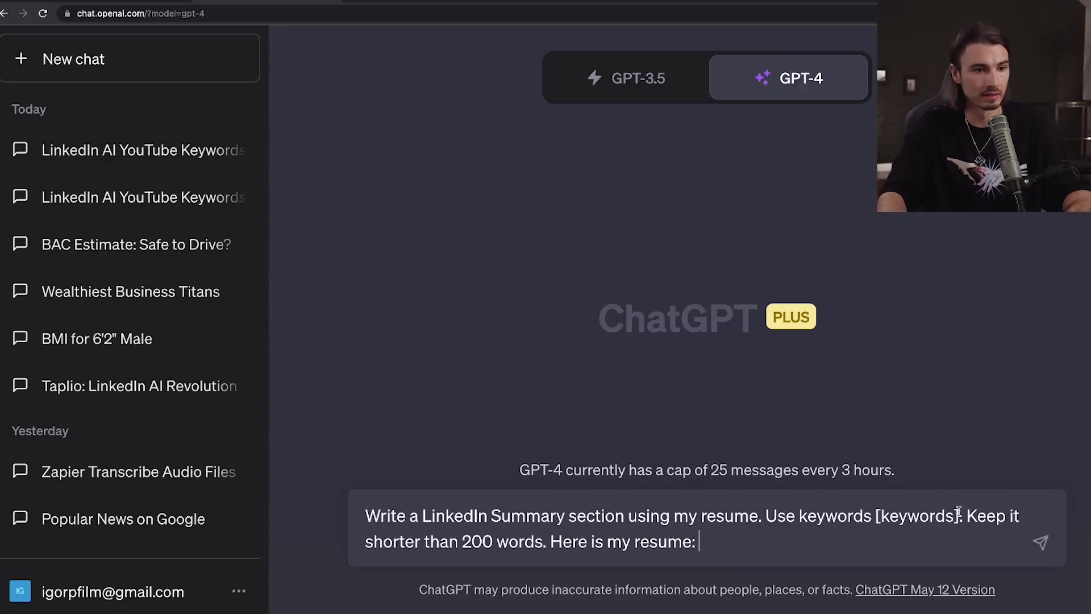
pyautogui.moveTo(959, 516); pyautogui.dragTo(875, 520)
pyautogui.write('Artificial Intelligence, Generative Artificial Intelligence, Media Production')
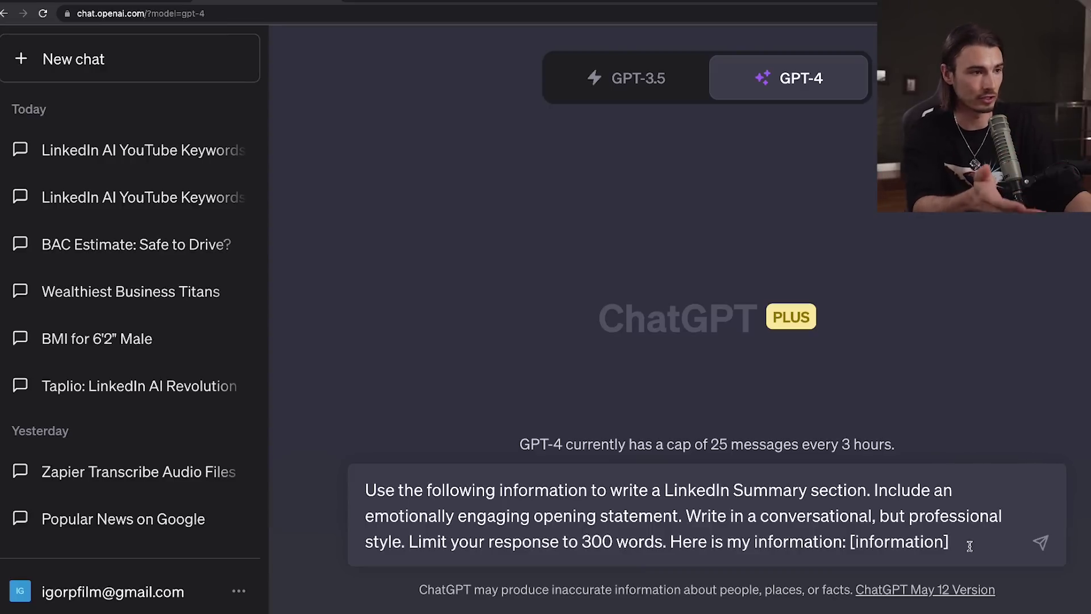
# Compose a 300-word LinkedIn summary prompt describing an AI Youtuber with 8 years in video production, creating since age 12, specializing in real-world AI education
pyautogui.moveTo(366, 489); pyautogui.dragTo(814, 544)
pyautogui.write('Use the following information to write a LinkedIn Summary section. Include an emotionally engaging opening statement. Write in a conversational, but professional style. Limit your response to 300 words. Here is my information: AI Youtuber with 8 years of experience in the video production industry, content creator since I was 12, specializing in education content around the real world use cases of AI')
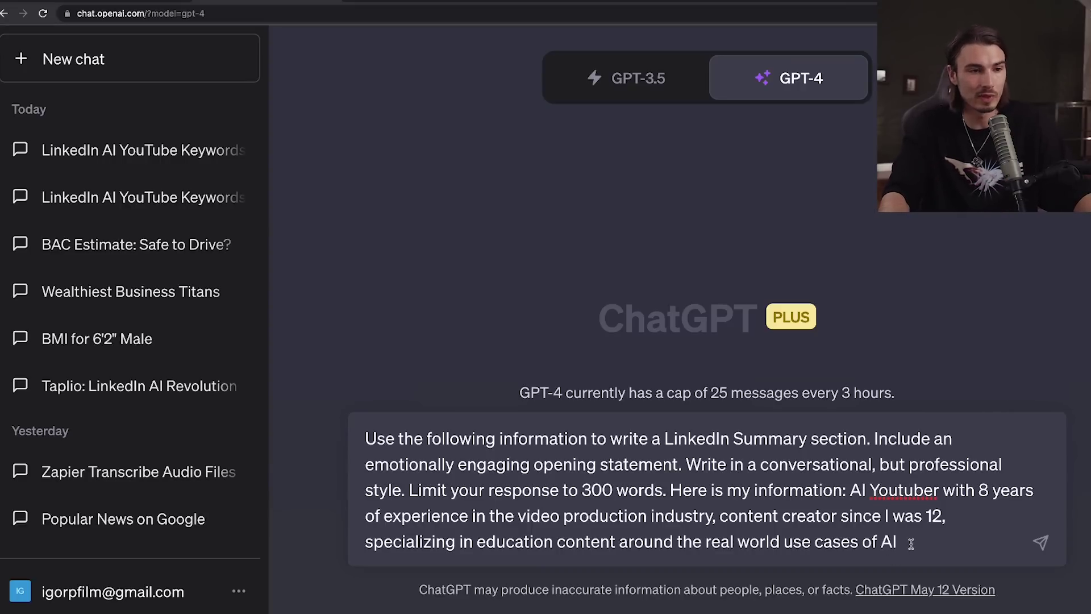
pyautogui.moveTo(852, 495); pyautogui.dragTo(941, 540)
pyautogui.click(935, 538)
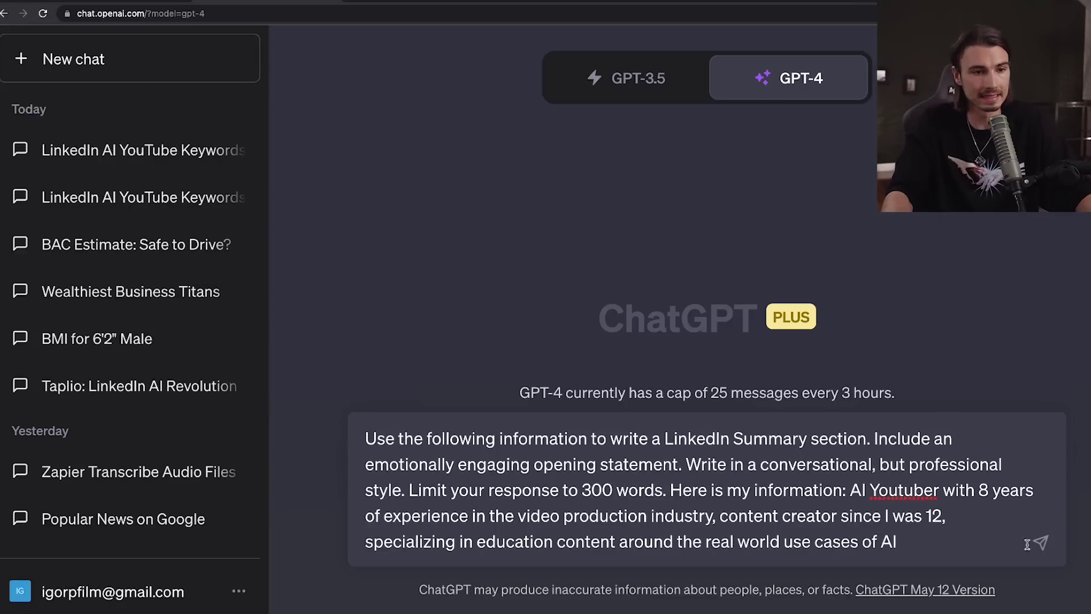
# Generate the LinkedIn summary from the drafted prompt, check how the years of experience are worded, and select its text for reuse
pyautogui.press('Return')
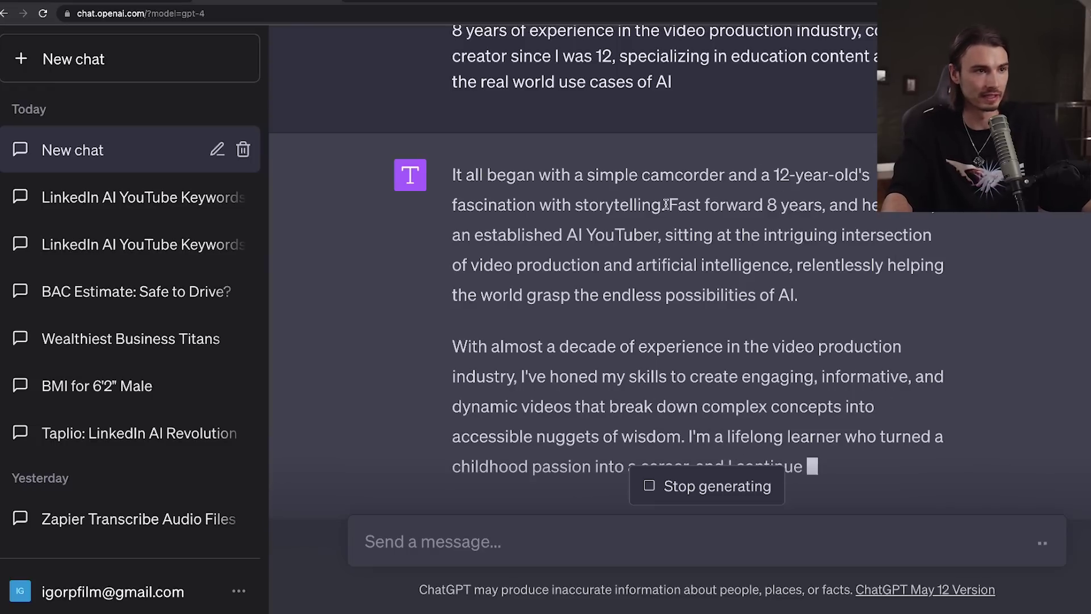
pyautogui.moveTo(777, 203); pyautogui.dragTo(766, 202)
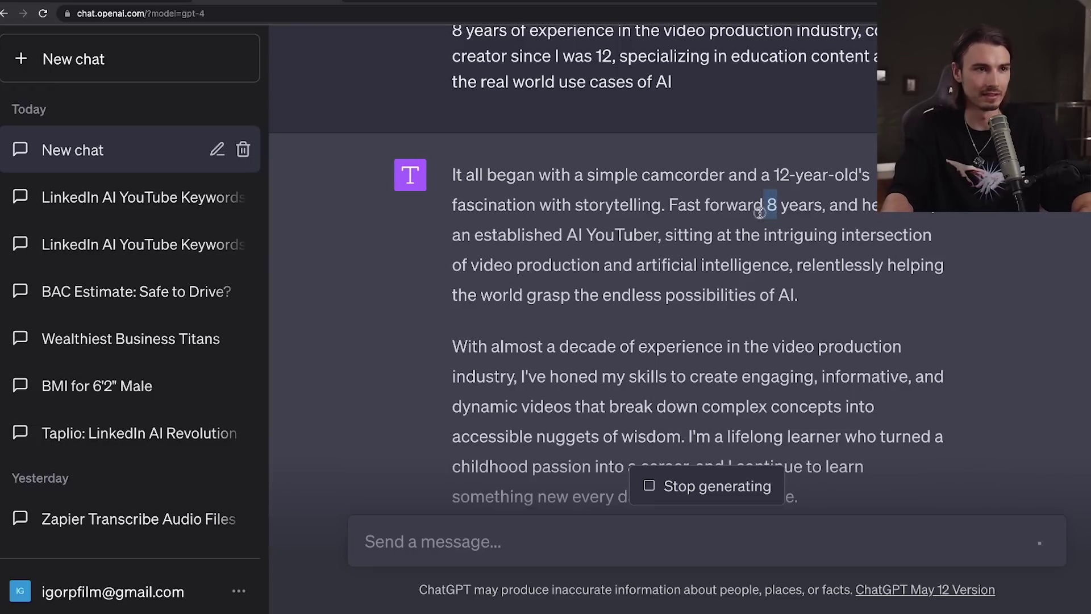
pyautogui.click(775, 243)
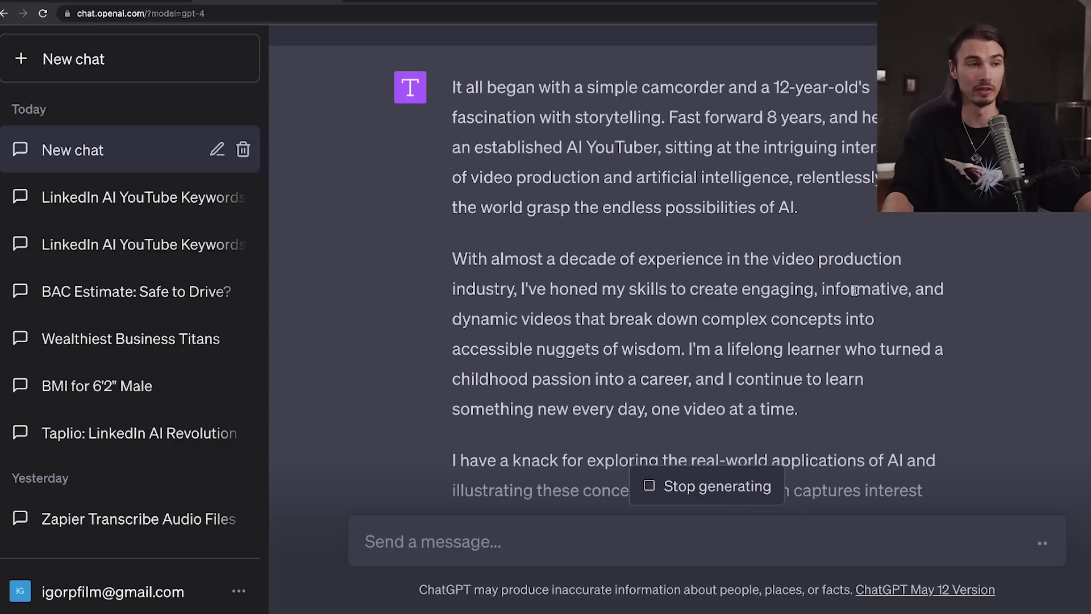
pyautogui.moveTo(453, 84); pyautogui.dragTo(992, 365)
pyautogui.scroll(7, 921, 363)
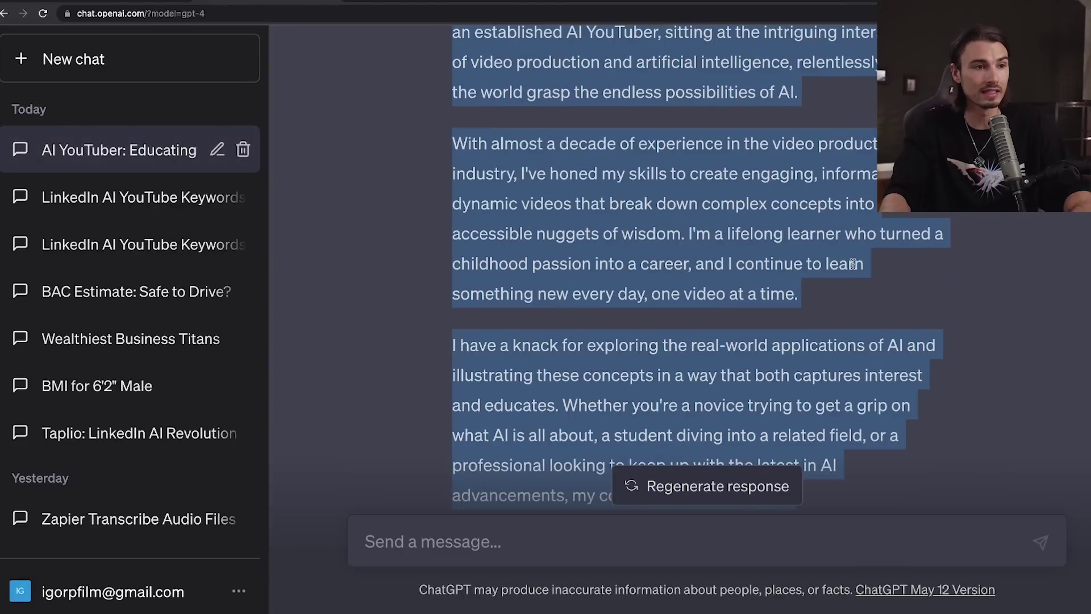
pyautogui.scroll(-3, 854, 267)
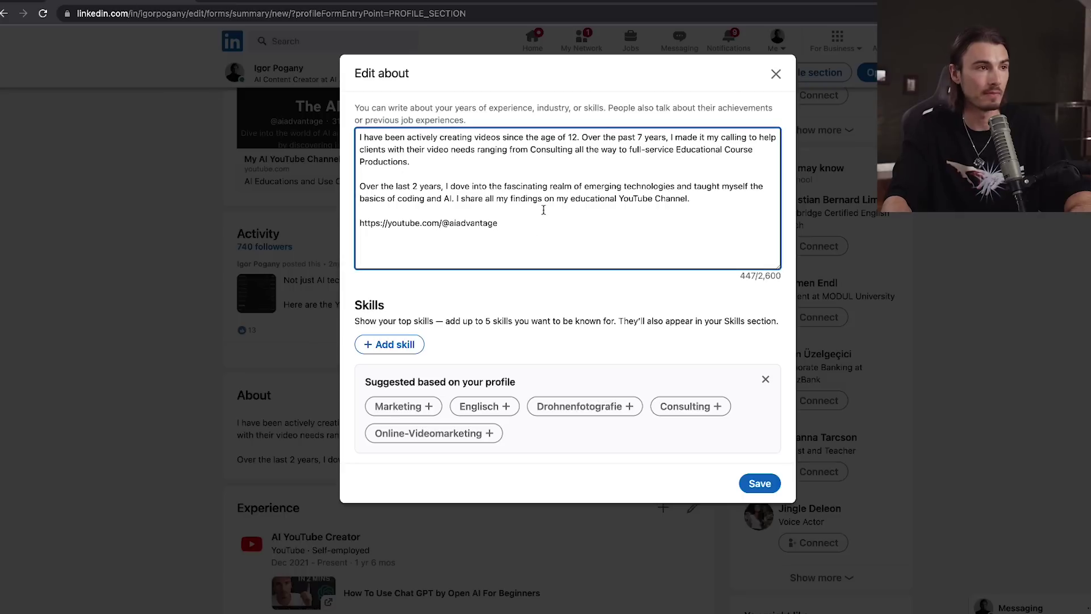
# Update the LinkedIn About section with the generated video production experience and "My goal? To make AI more than just a buzzword" paragraphs, then review it
pyautogui.click(441, 170)
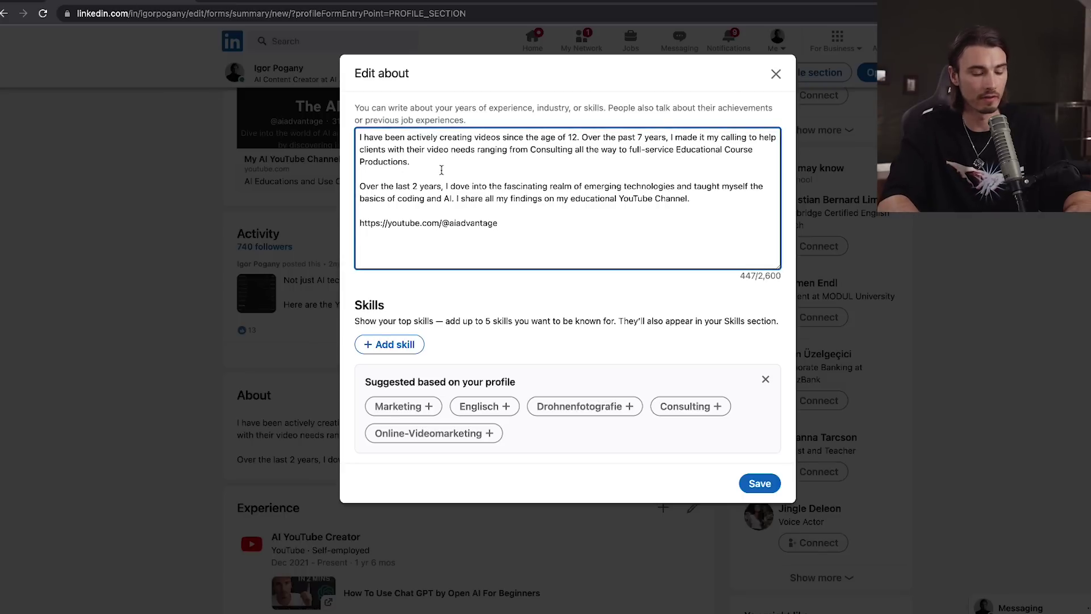
pyautogui.press('Return')
pyautogui.press('Return')
pyautogui.write('My goal? To make AI more than just a buzzword. To demystify its capabilities and expose its potential for transforming our world, across industries and society. After all, understanding is the first step towards innovation.')
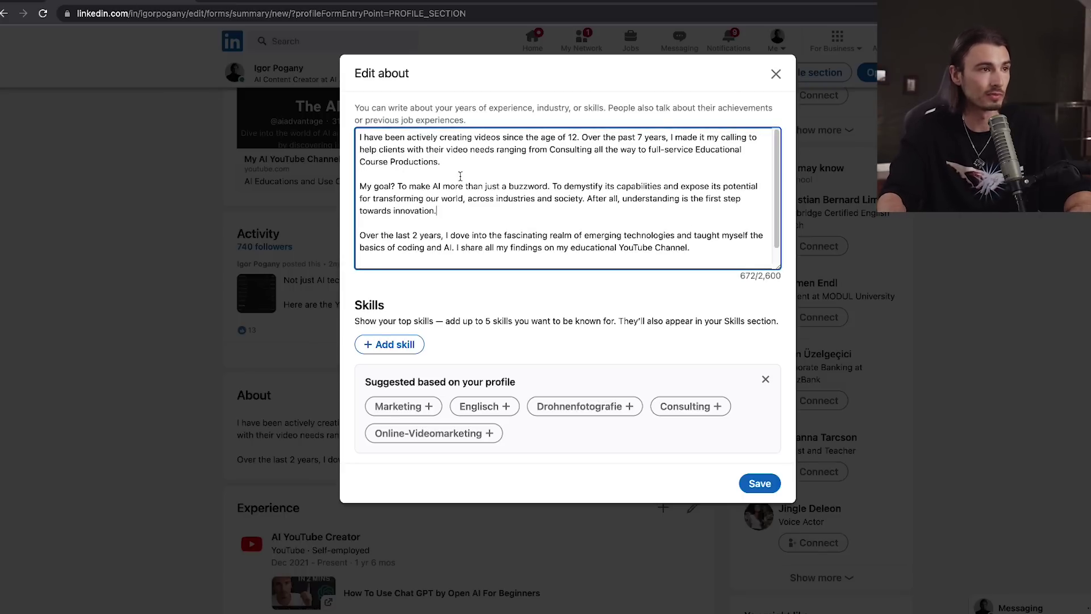
pyautogui.press('super+a')
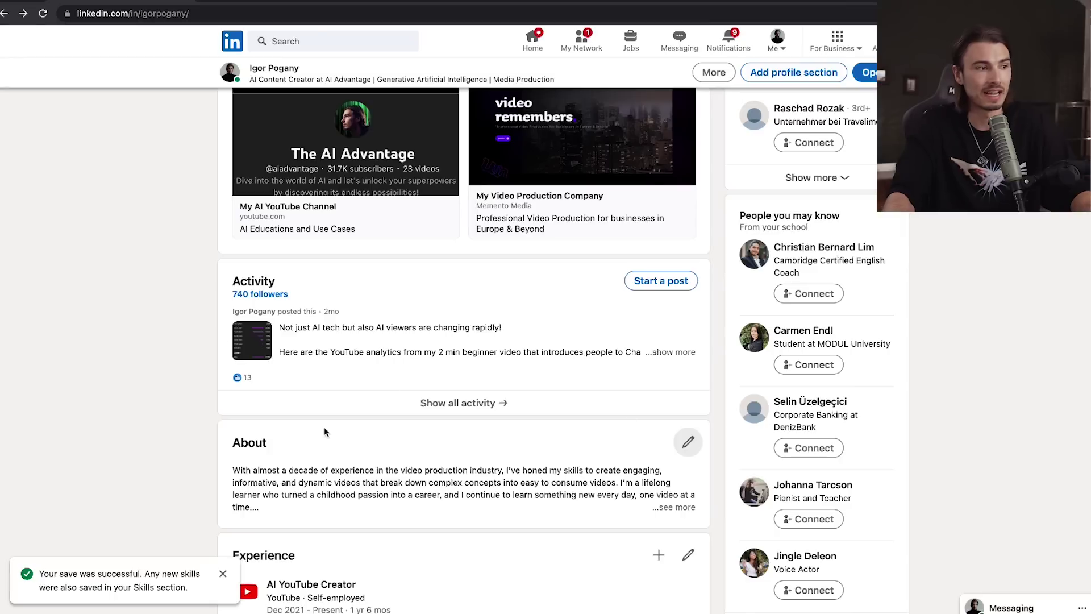
pyautogui.click(687, 486)
pyautogui.scroll(-4, 414, 363)
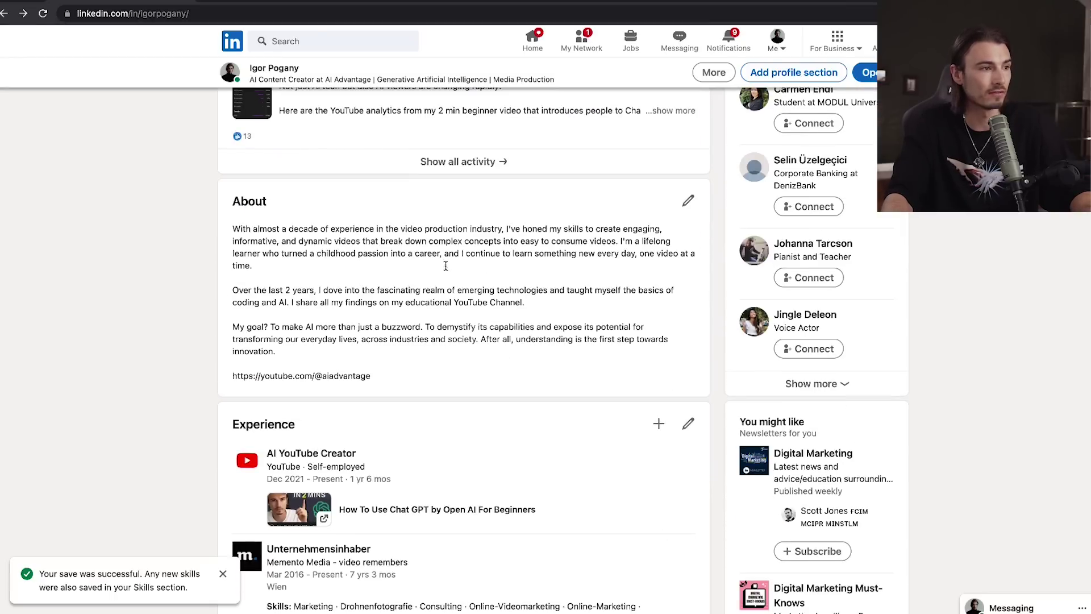
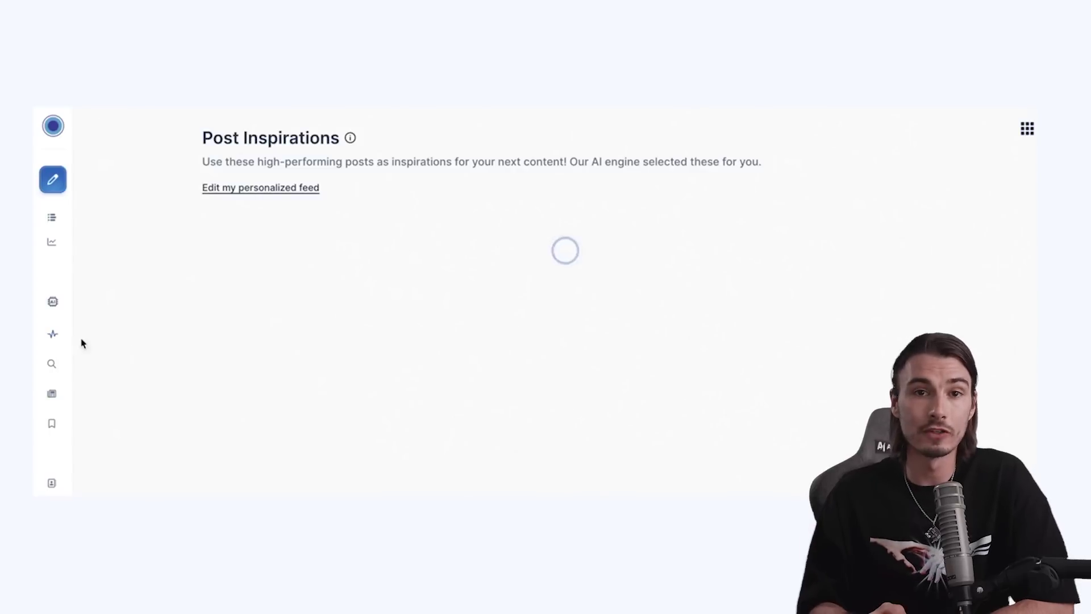
# Browse the AI-selected Post Inspirations and examine the "11 harsh truths I know at 30" post in the composer
pyautogui.moveTo(69, 337)
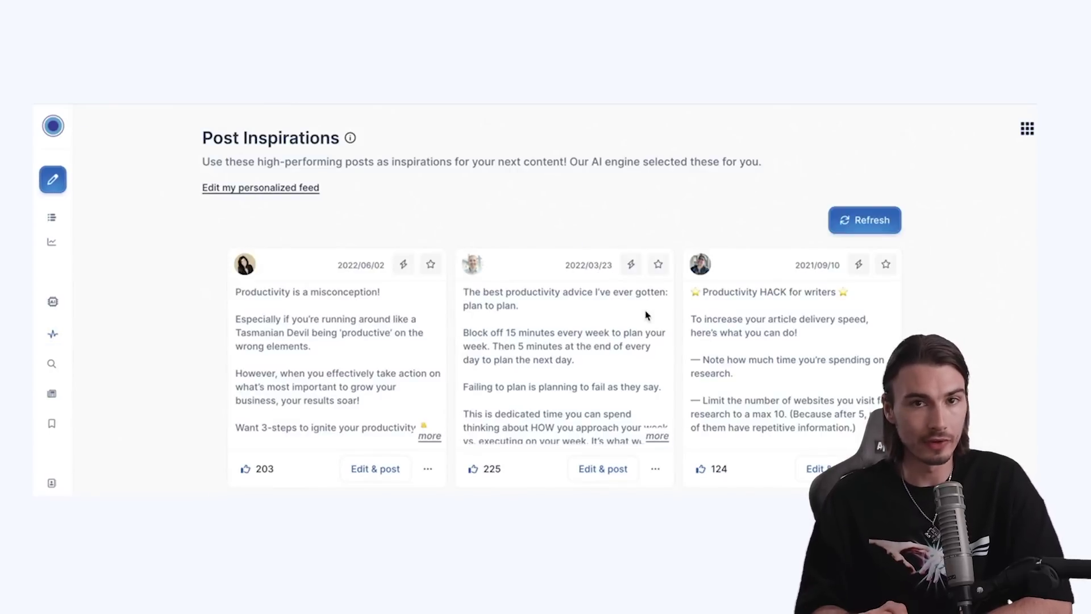
pyautogui.scroll(-1, 645, 315)
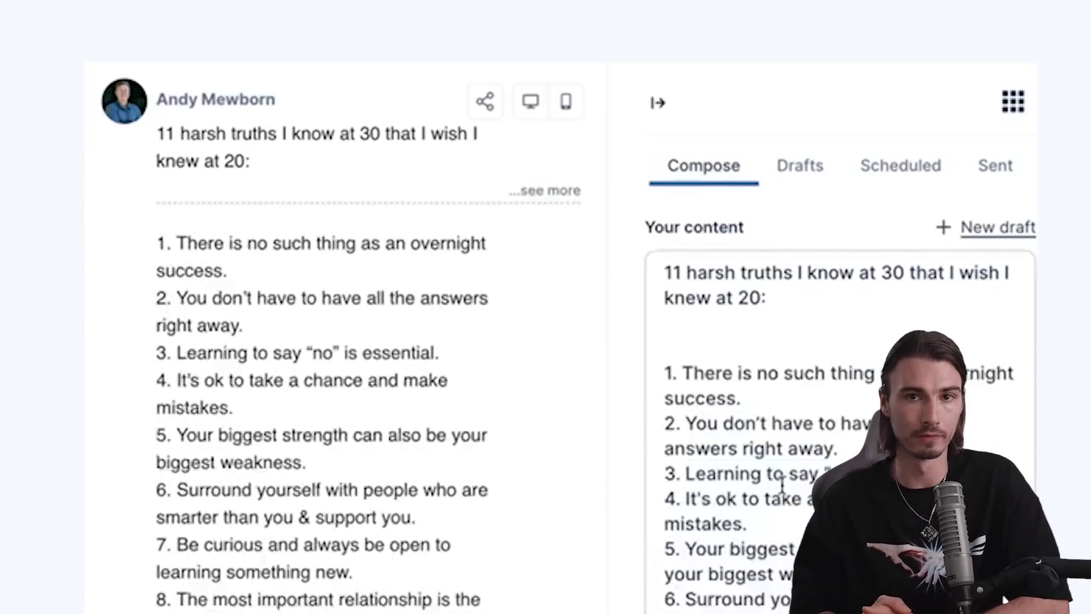
pyautogui.scroll(-2, 782, 482)
pyautogui.click(763, 274)
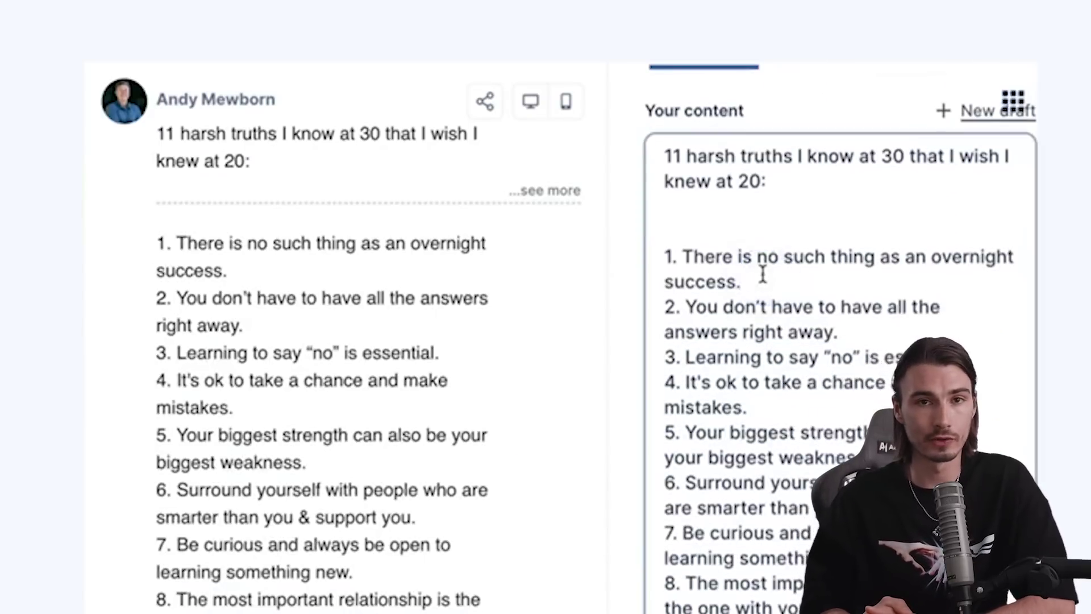
pyautogui.scroll(-1, 763, 274)
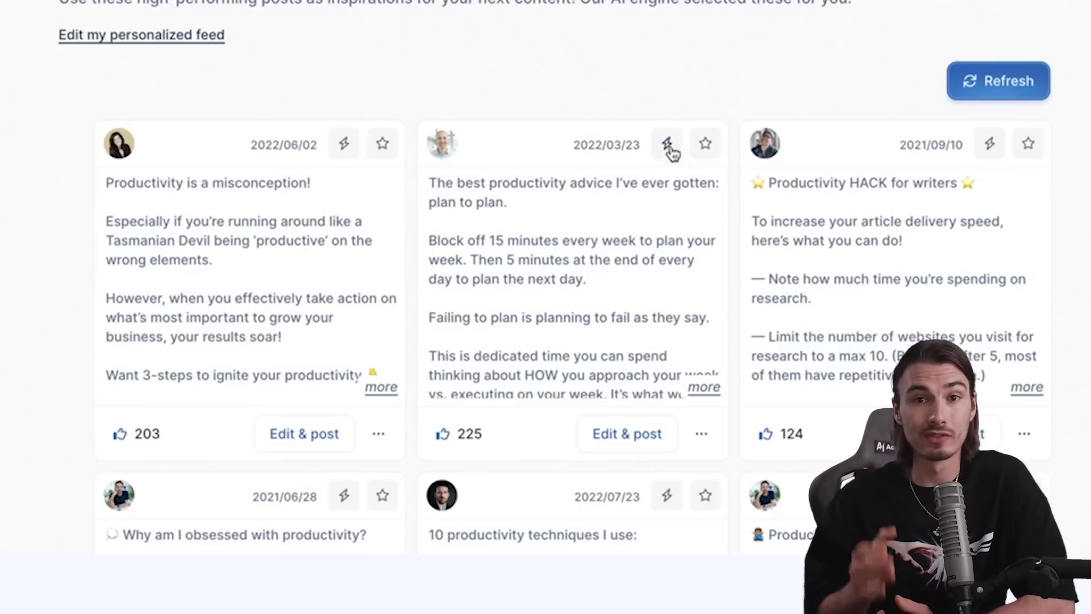
pyautogui.click(669, 145)
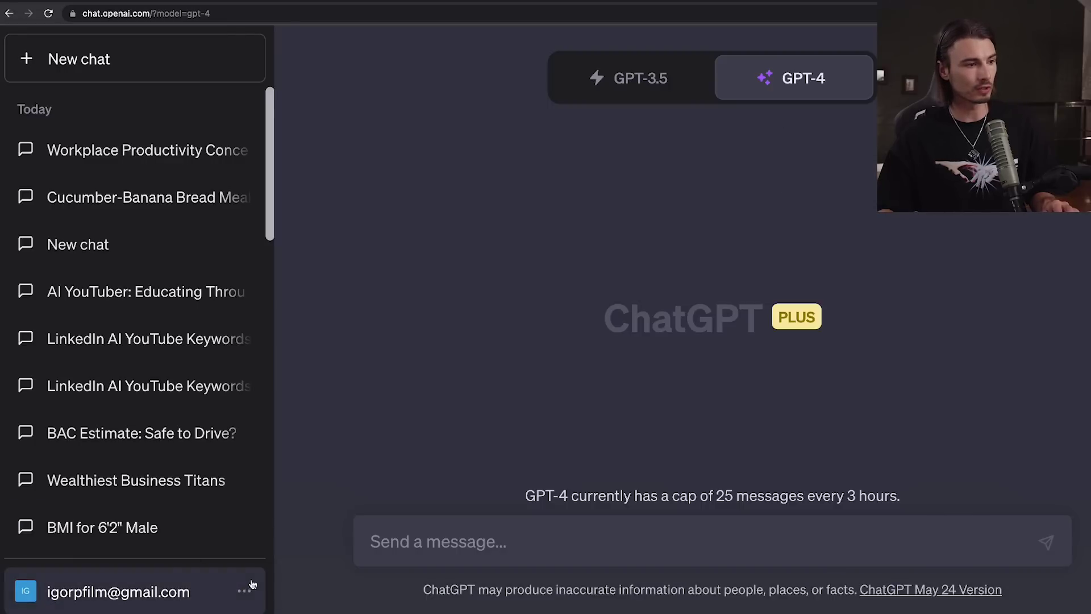
# Visit the ChatGPT settings and switch the new GPT-4 chat to Browse with Bing
pyautogui.click(252, 584)
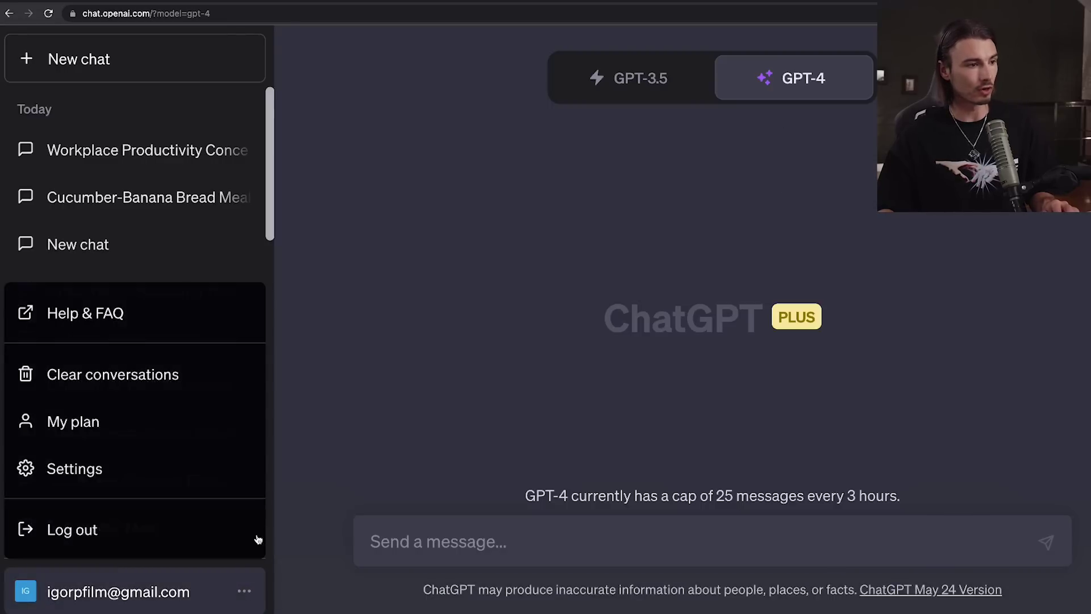
pyautogui.click(129, 463)
pyautogui.click(295, 253)
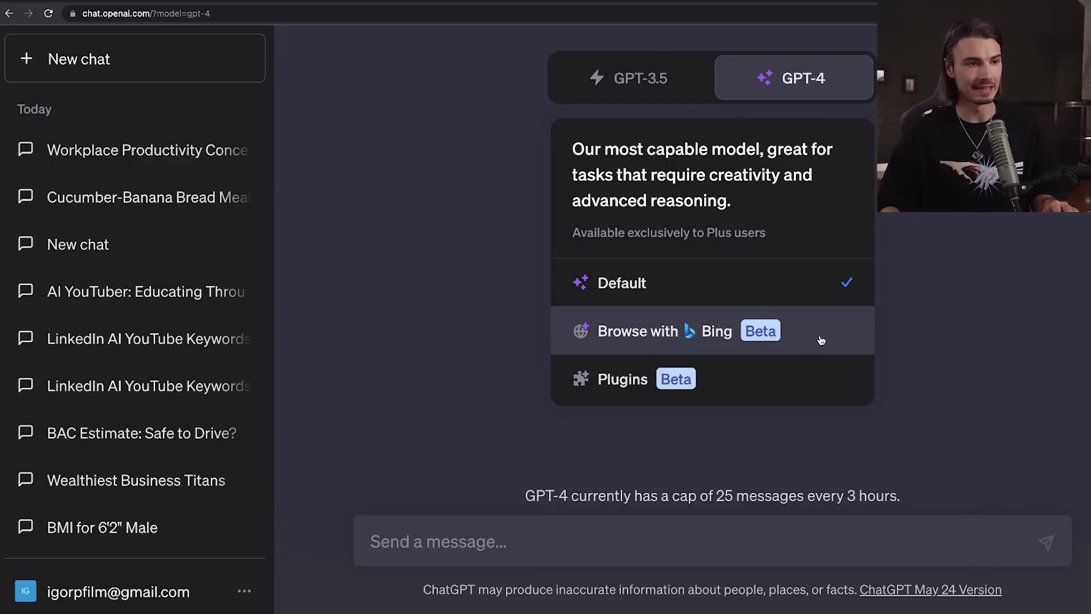
pyautogui.click(821, 340)
# Request LinkedIn article suggestions based on artificial intelligence news released on 25 May 2023, covering current trends, challenges, or best practices
pyautogui.click(562, 537)
pyautogui.write('Provide article suggestions for my LinkedIn profile based on [industry] news released on [Date].These suggestions should address current trends, challenges, or best practices that professionals in this field would find valuable and engaging.')
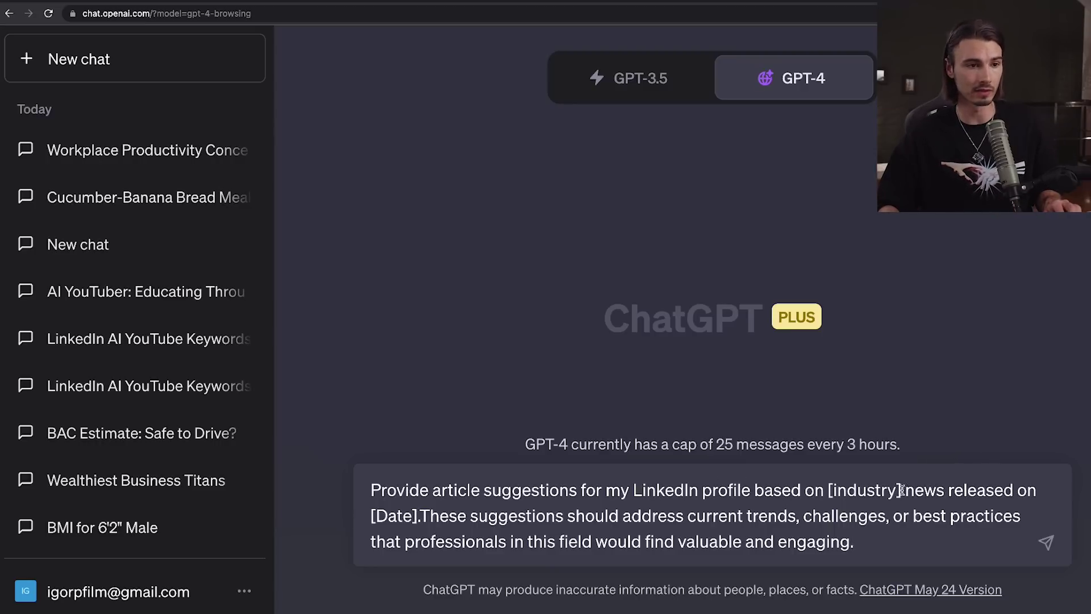
pyautogui.moveTo(902, 490); pyautogui.dragTo(827, 493)
pyautogui.write('artificial intelligence news released on ')
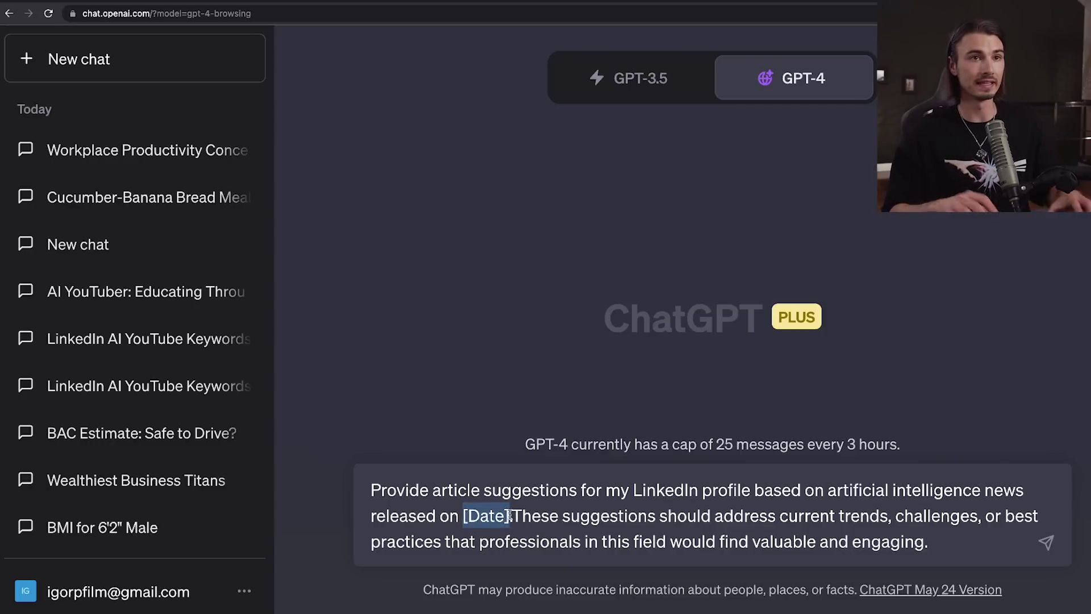
pyautogui.write('25 May 2023')
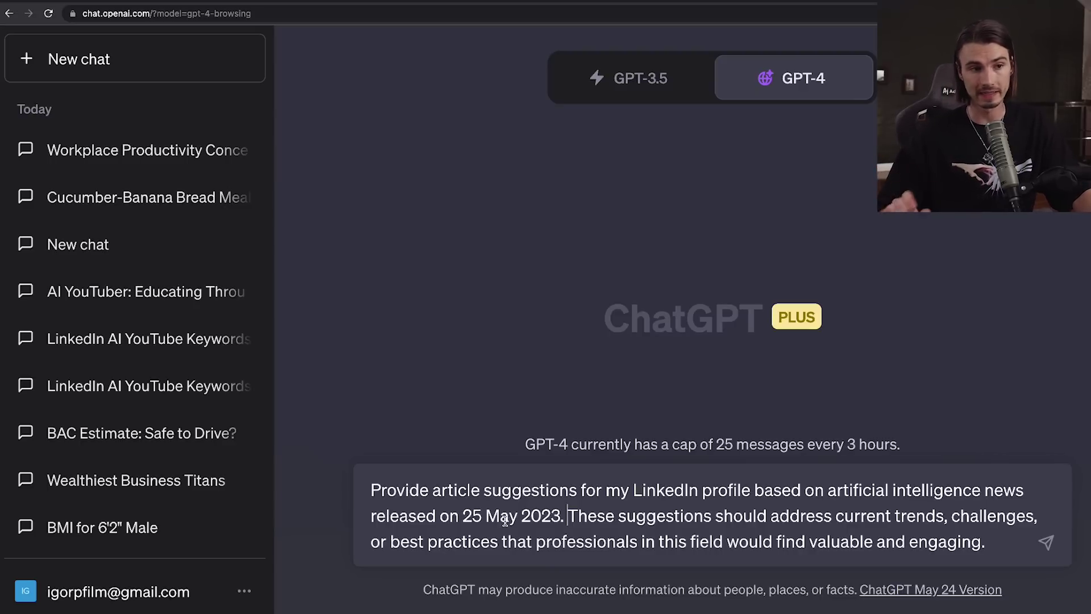
pyautogui.click(1046, 543)
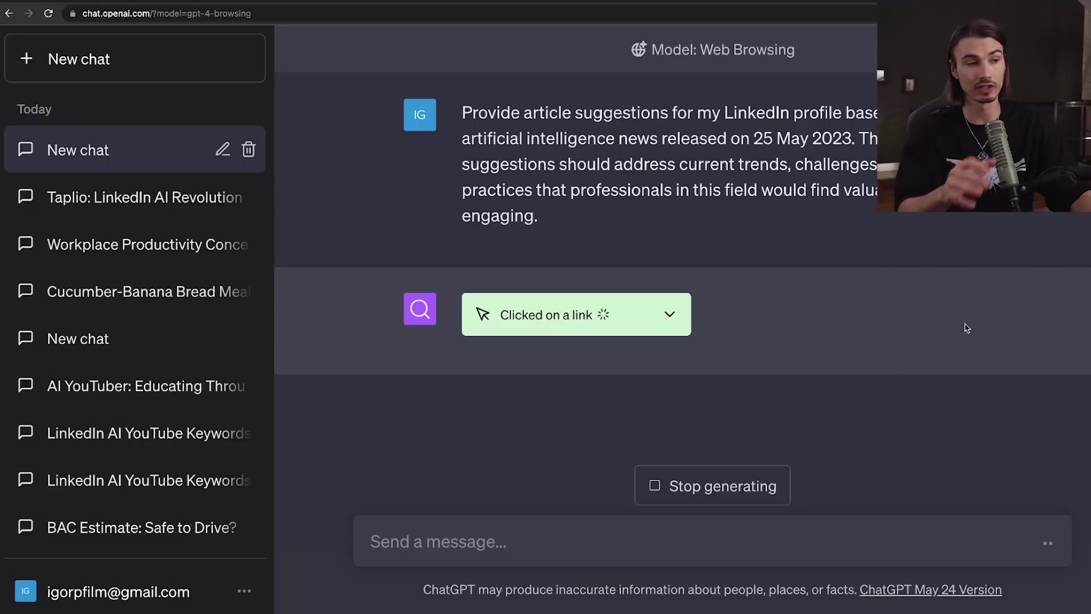
# Expand the web browsing log of the response, examine the visited sources, and collapse the log again
pyautogui.click(642, 314)
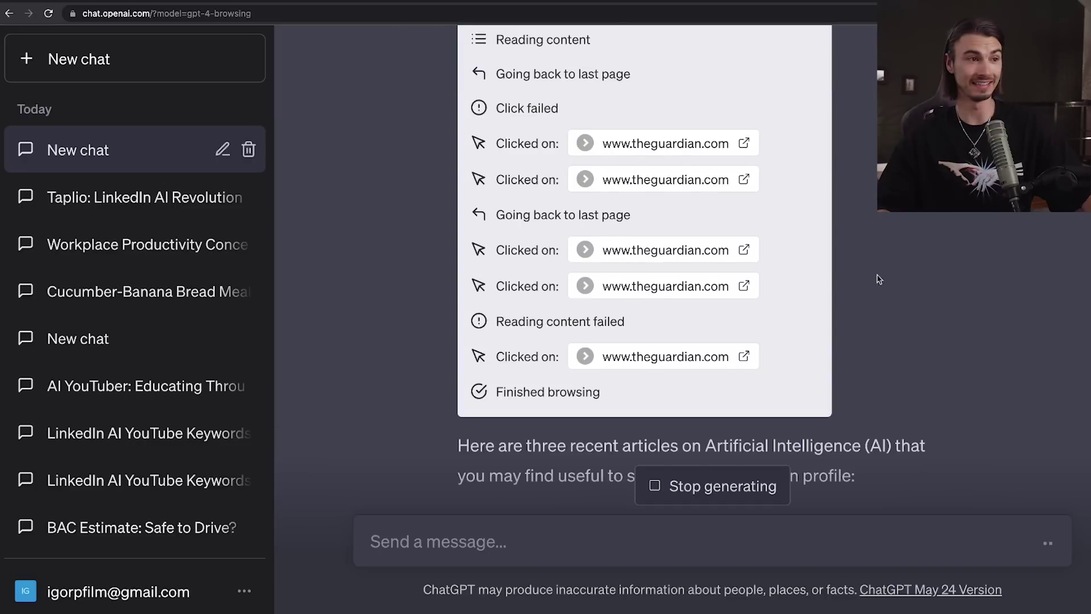
pyautogui.scroll(4, 685, 45)
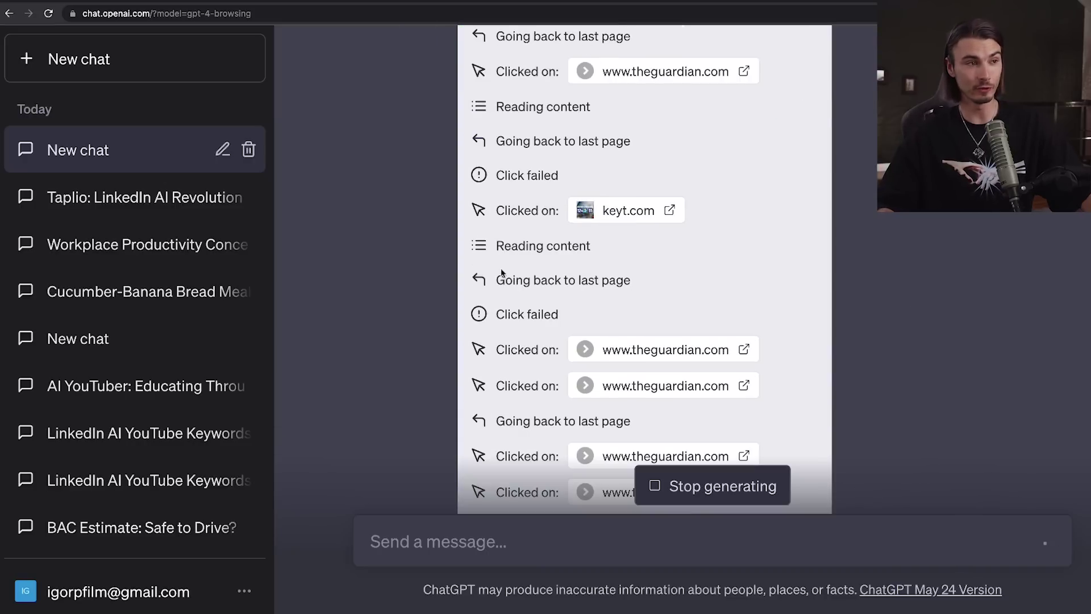
pyautogui.scroll(4, 739, 278)
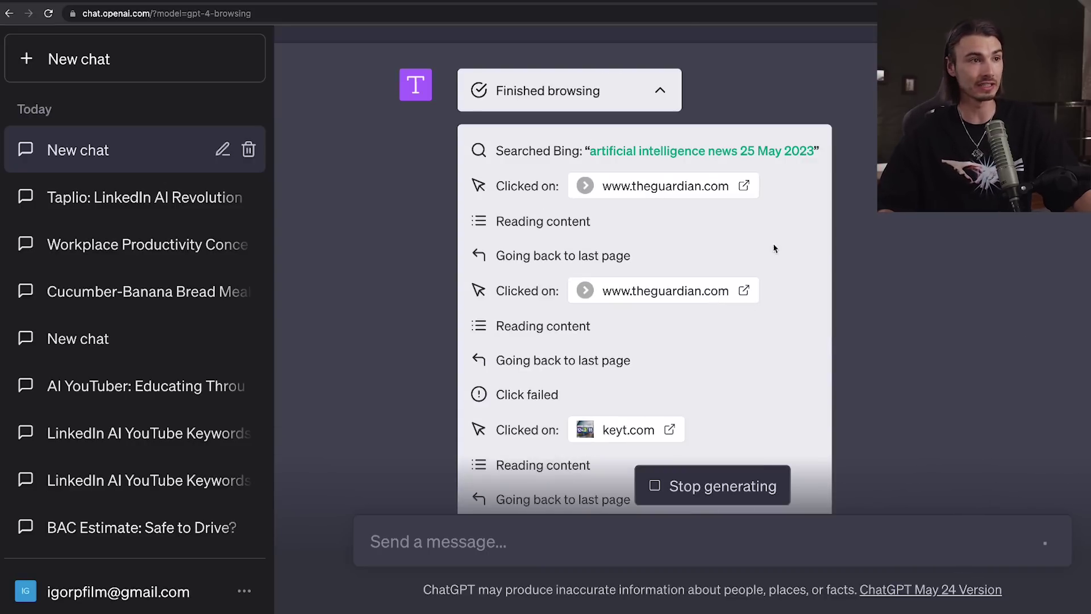
pyautogui.scroll(2, 674, 260)
pyautogui.click(661, 192)
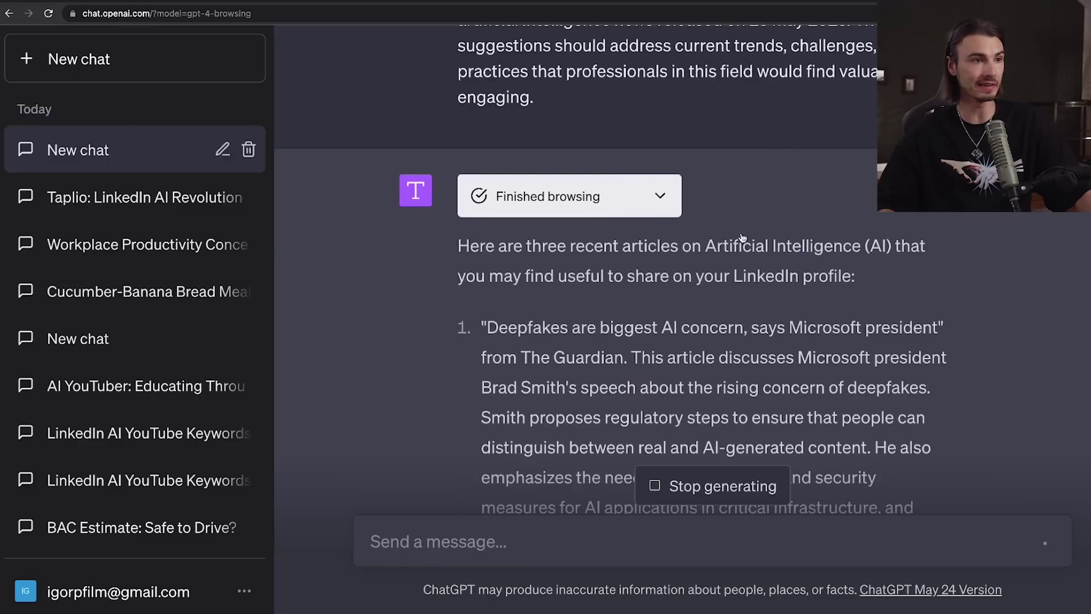
# Read the suggested AI articles and check the Guardian source about using AI to discover a new antibiotic
pyautogui.scroll(-3, 575, 71)
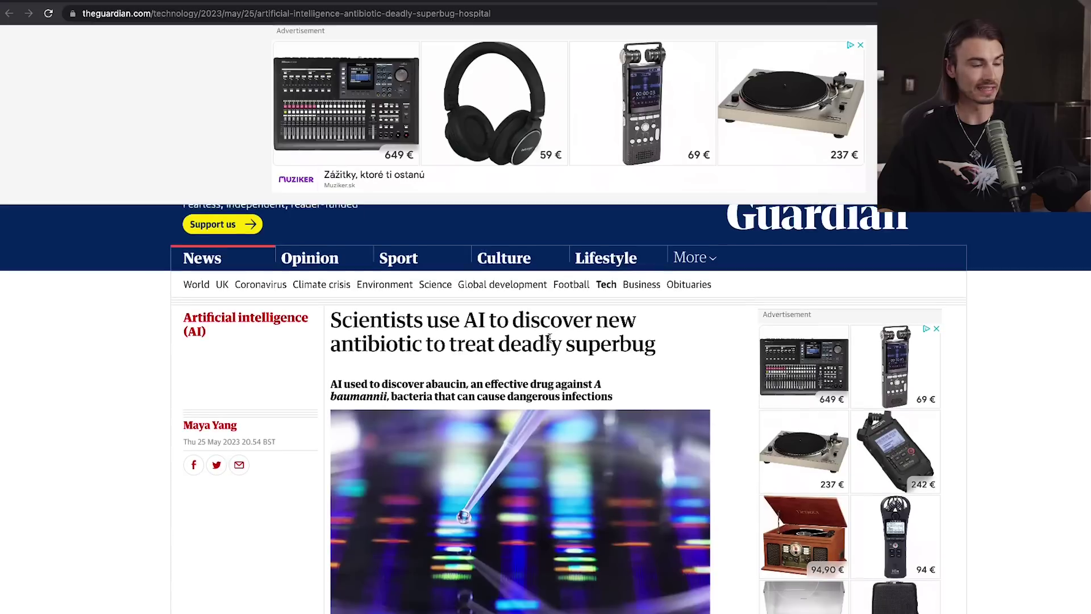
pyautogui.scroll(-2, 334, 299)
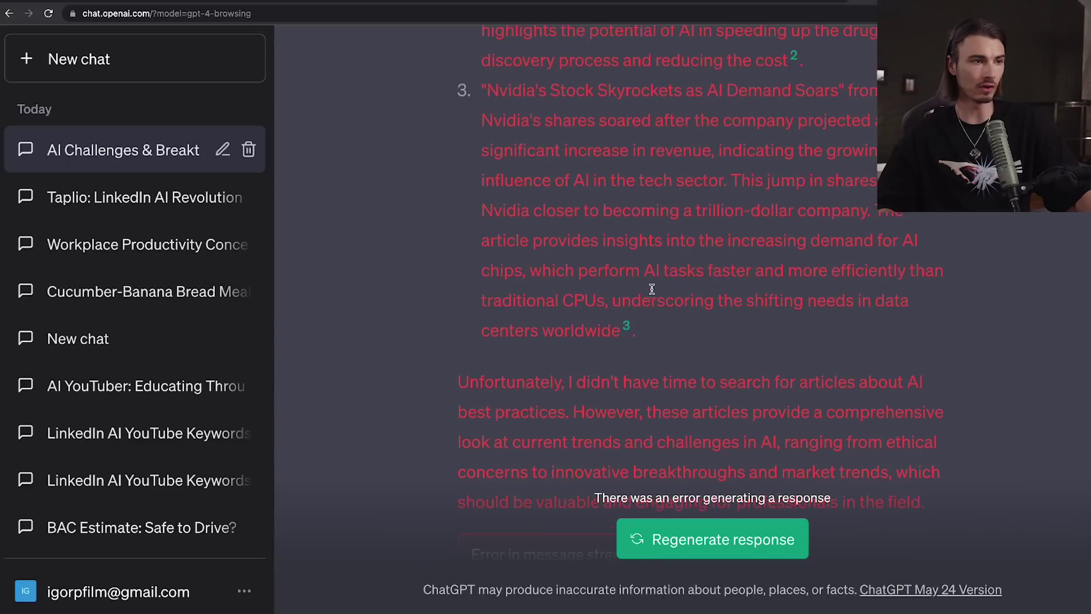
pyautogui.scroll(5, 732, 330)
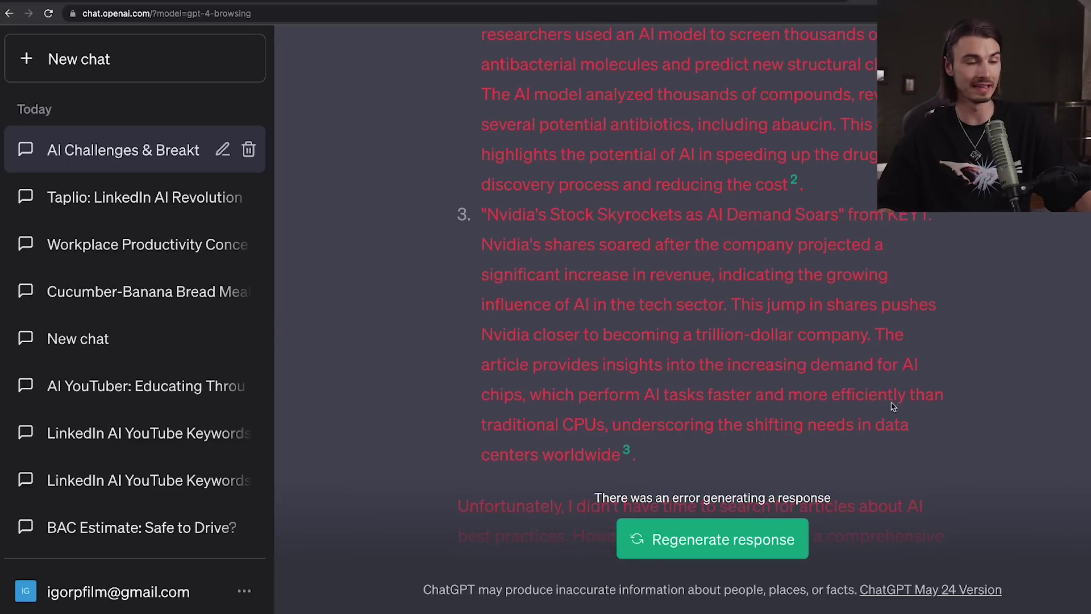
pyautogui.scroll(-6, 729, 330)
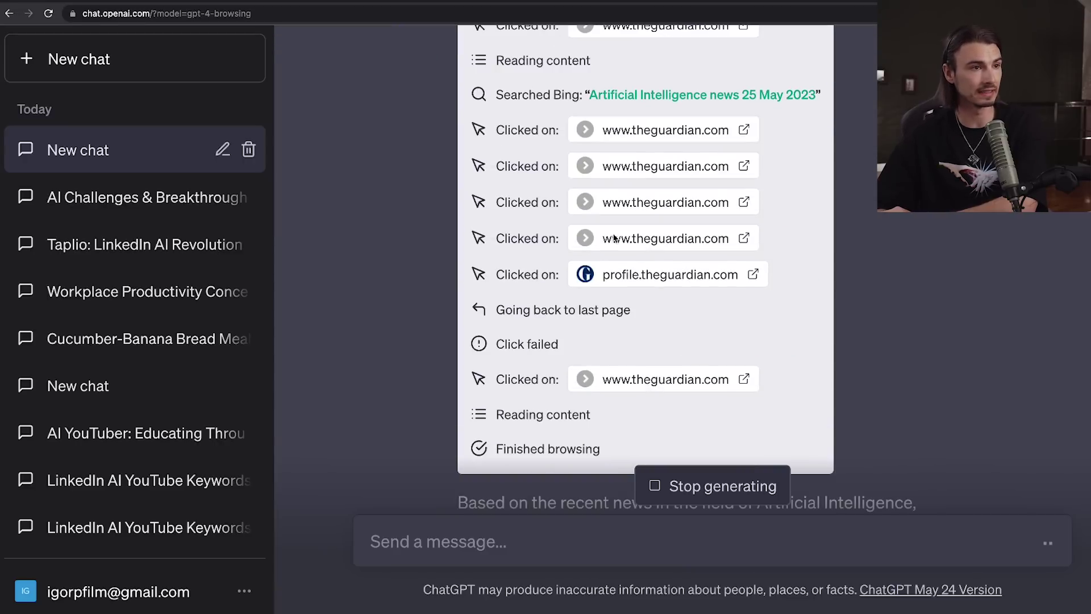
# Collapse the new response's browsing log and examine the cited Marin Independent Journal editorial on AI threats
pyautogui.scroll(10, 607, 246)
pyautogui.click(658, 312)
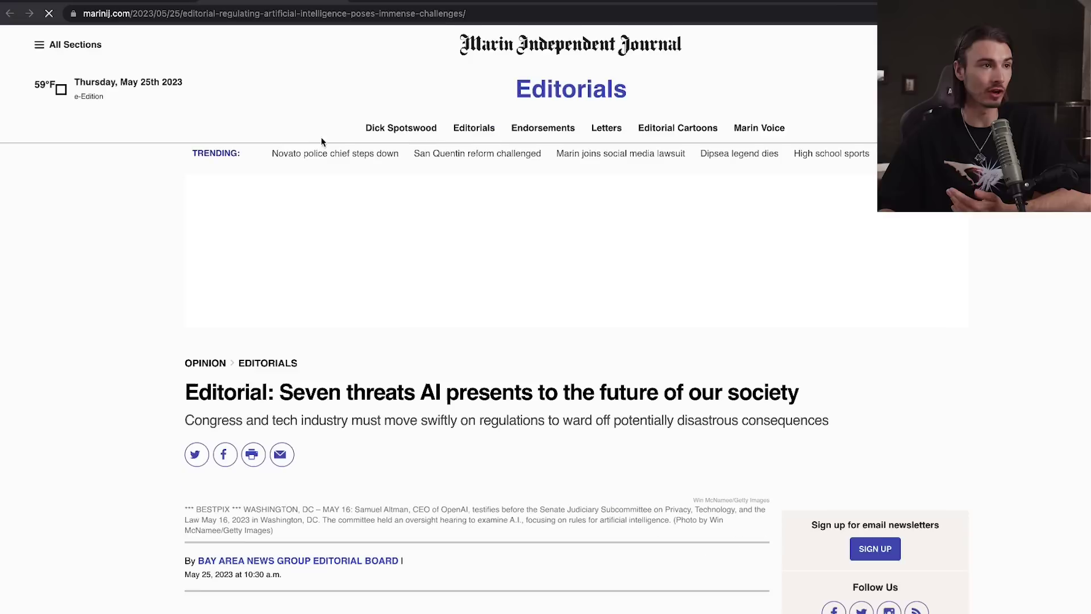
pyautogui.scroll(-6, 188, 250)
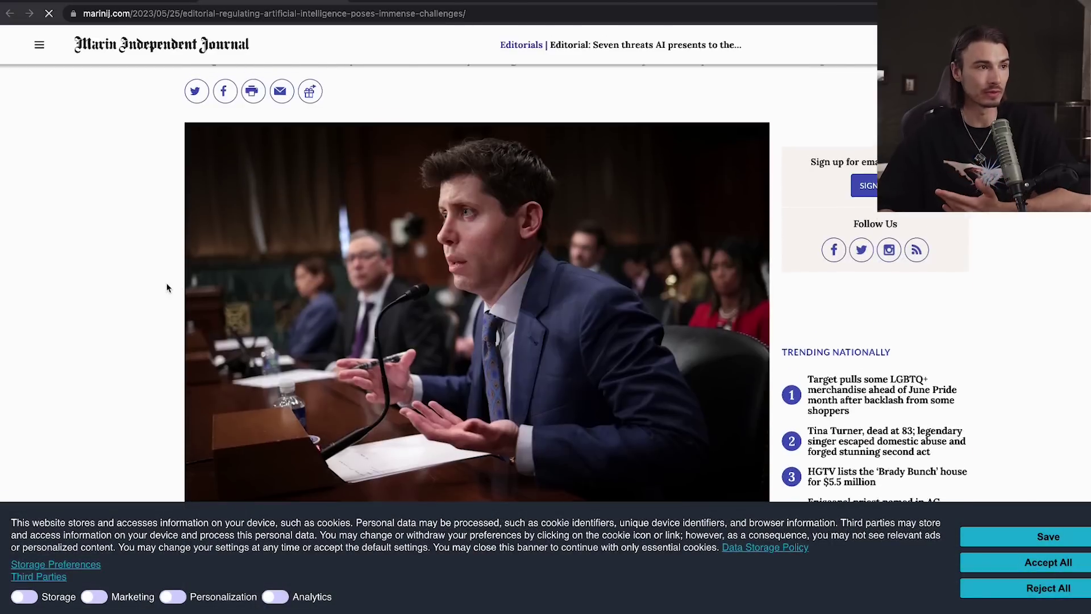
pyautogui.scroll(2, 171, 284)
pyautogui.scroll(-5, 188, 284)
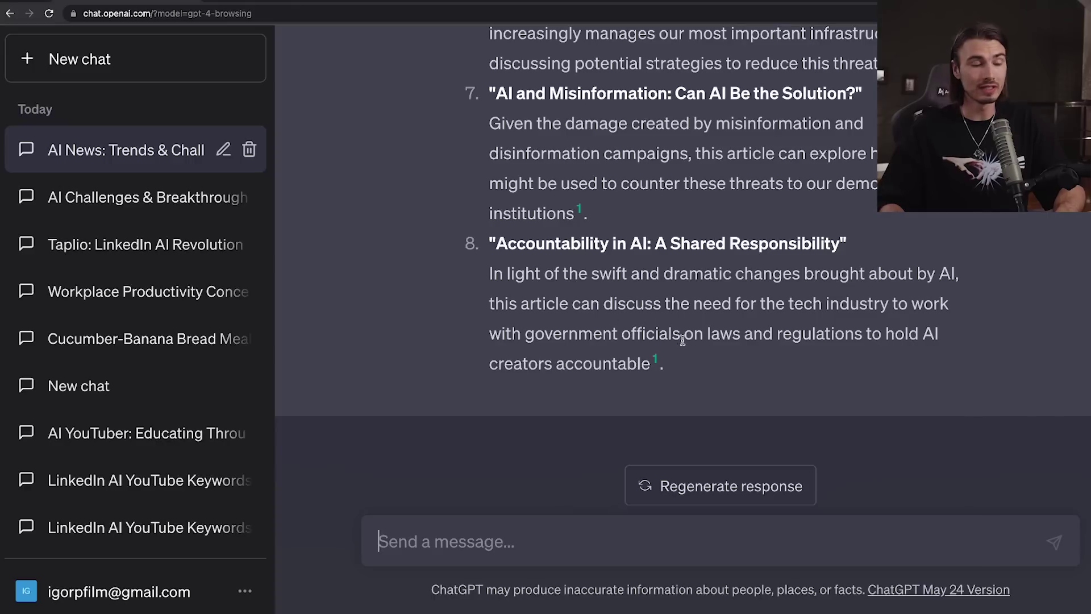
# Compose a prompt for 3 casual, conversational LinkedIn articles based on the above news stories, focusing on improved productivity and millennials in the US
pyautogui.write('Write an article for a [publication type] addressing [topic] using [writing style], with a focus on [specific angle] and [target audience].')
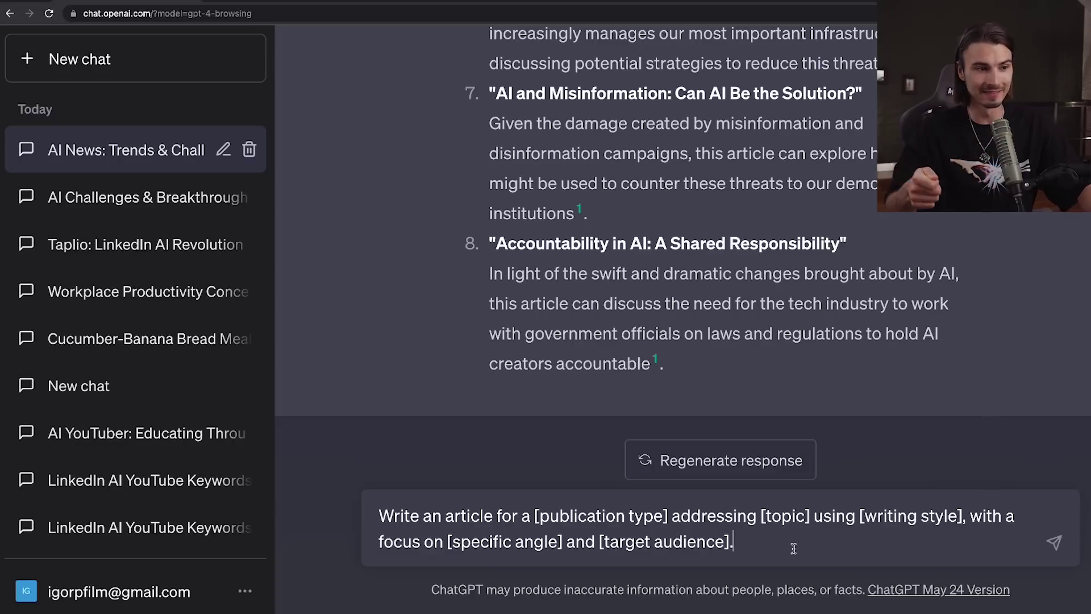
pyautogui.moveTo(793, 547); pyautogui.dragTo(313, 482)
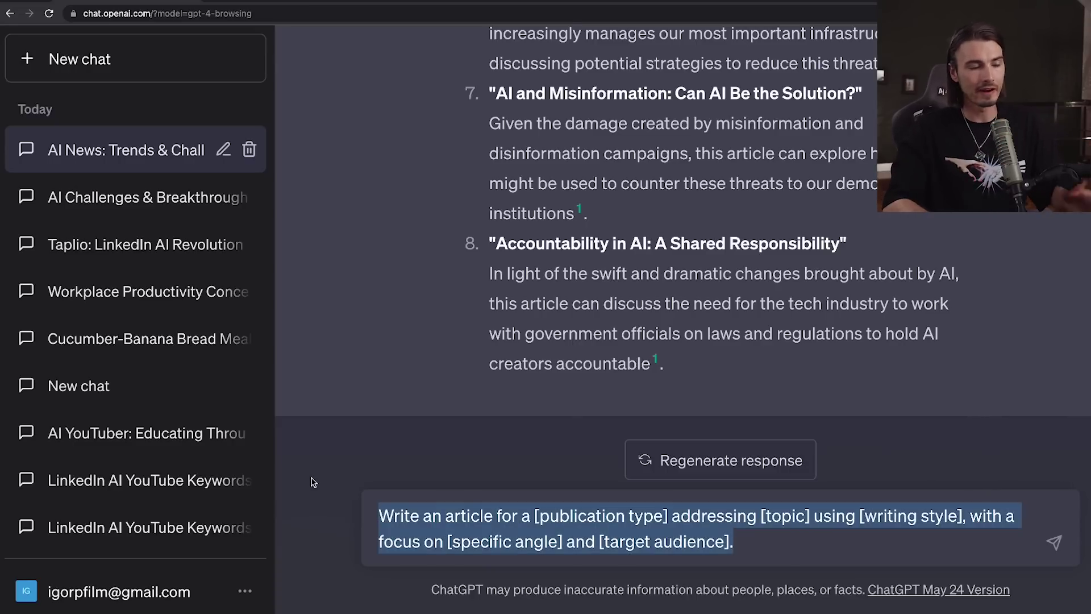
pyautogui.press('BackSpace')
pyautogui.write('Based on the above news stories, write 3 articles for my LinkedIn addressing todays news stories using a casual and conversational style, with a focus on improved productivity and millennials in the US.')
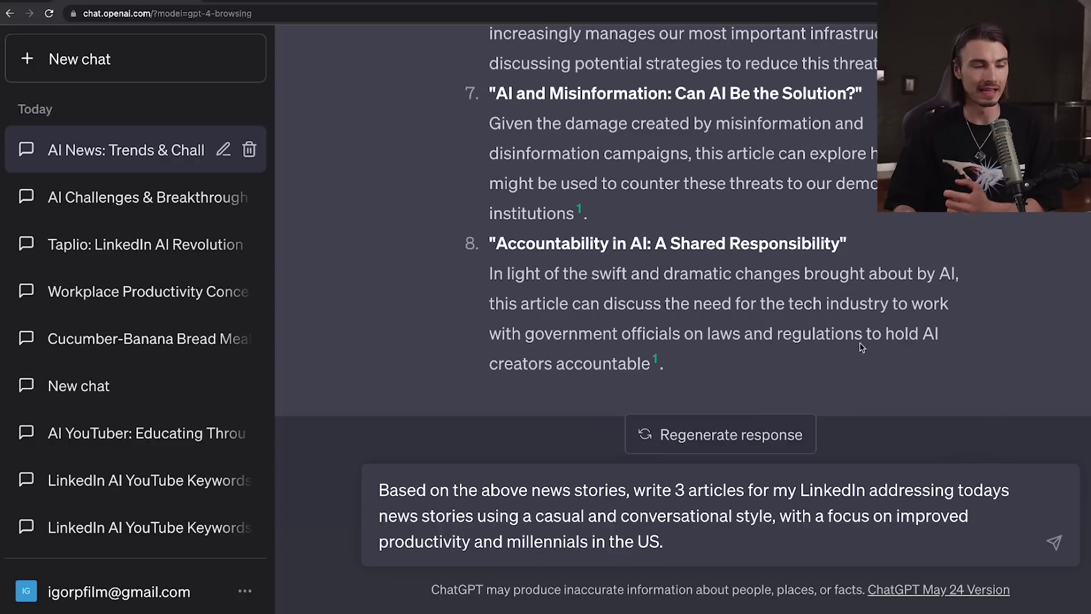
# Review the suggested articles and the drafted prompt, checking its focus on improved productivity and millennials in the US
pyautogui.scroll(5, 862, 347)
pyautogui.scroll(-5, 758, 227)
pyautogui.moveTo(625, 493); pyautogui.dragTo(365, 496)
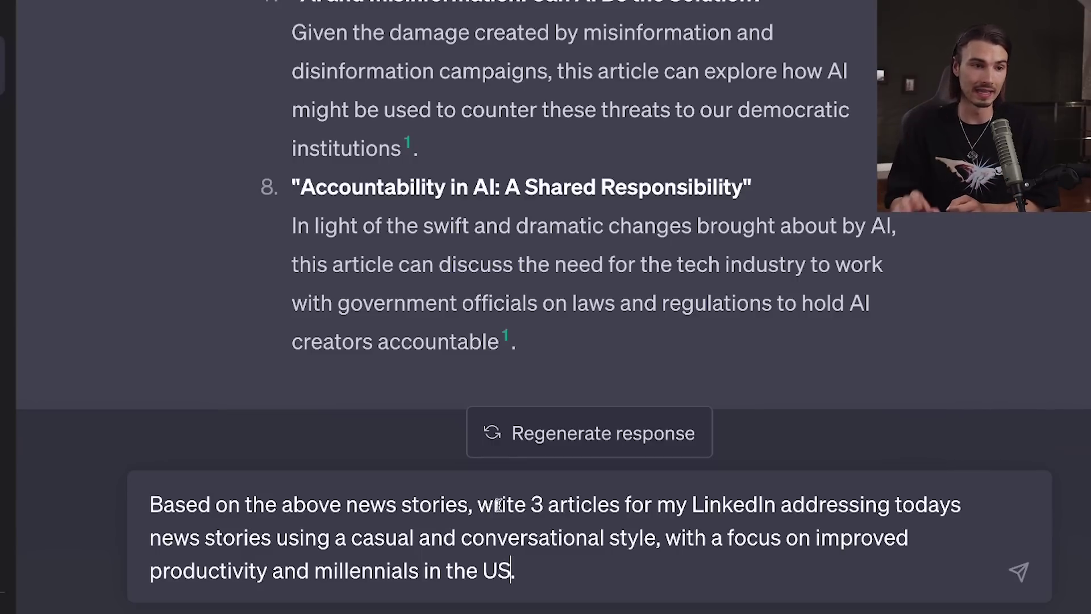
pyautogui.moveTo(523, 565); pyautogui.dragTo(312, 570)
pyautogui.click(859, 562)
pyautogui.moveTo(811, 536); pyautogui.dragTo(268, 570)
pyautogui.click(591, 569)
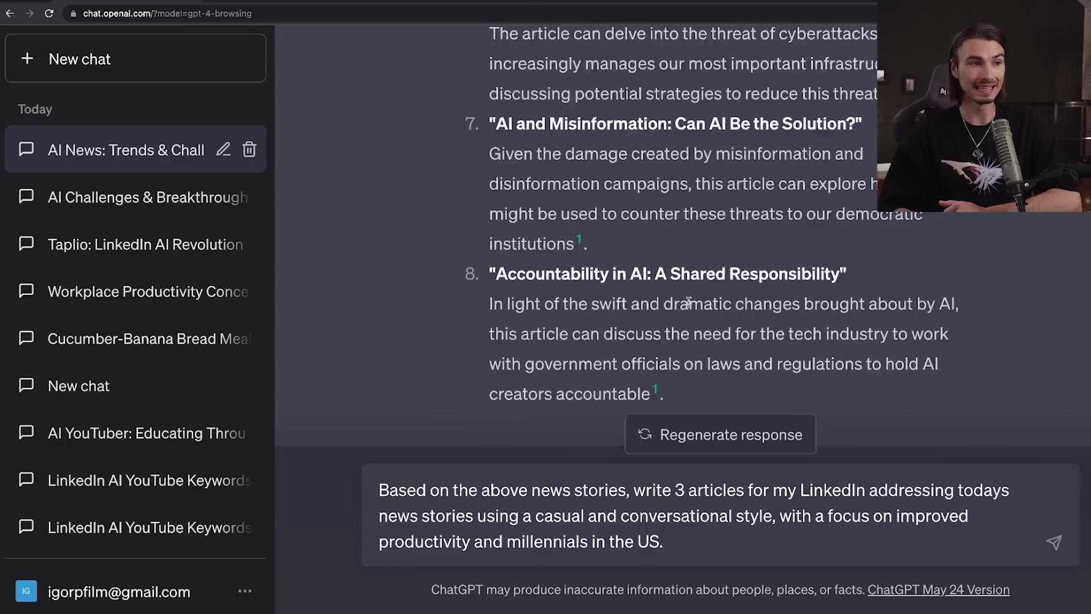
pyautogui.scroll(10, 296, 113)
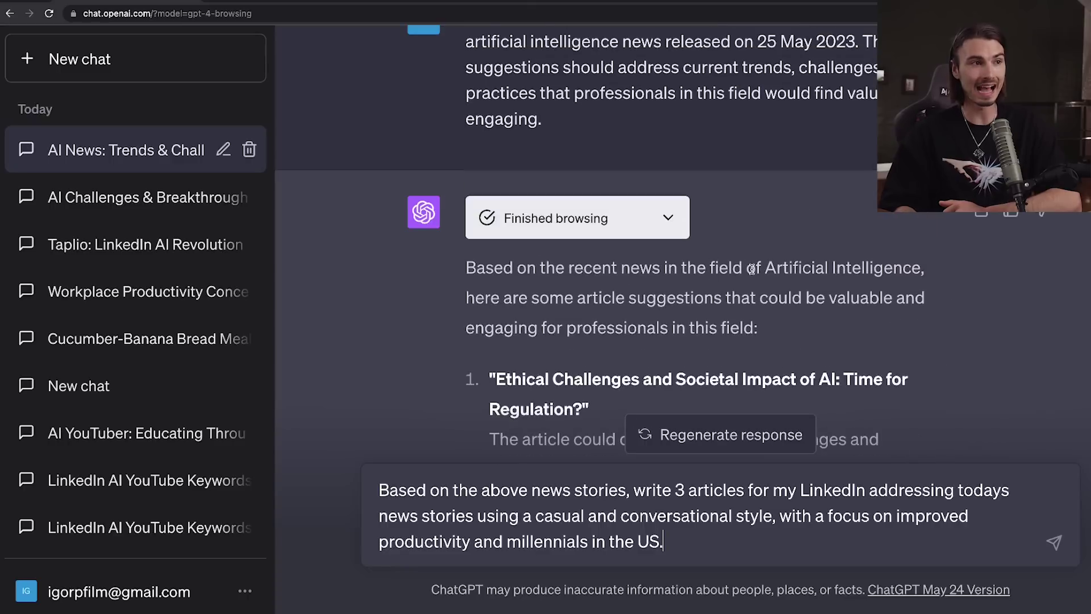
pyautogui.scroll(-5, 296, 112)
pyautogui.scroll(-6, 492, 187)
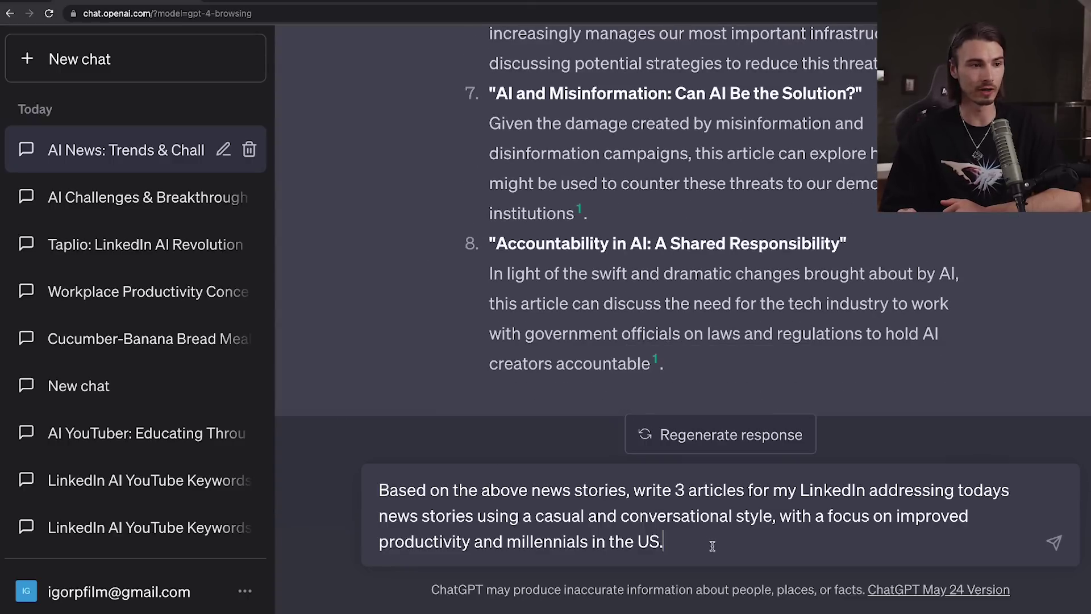
# Submit the prompt for 3 LinkedIn articles, skim the beginning of Article 1, and stop the response generation
pyautogui.press('Return')
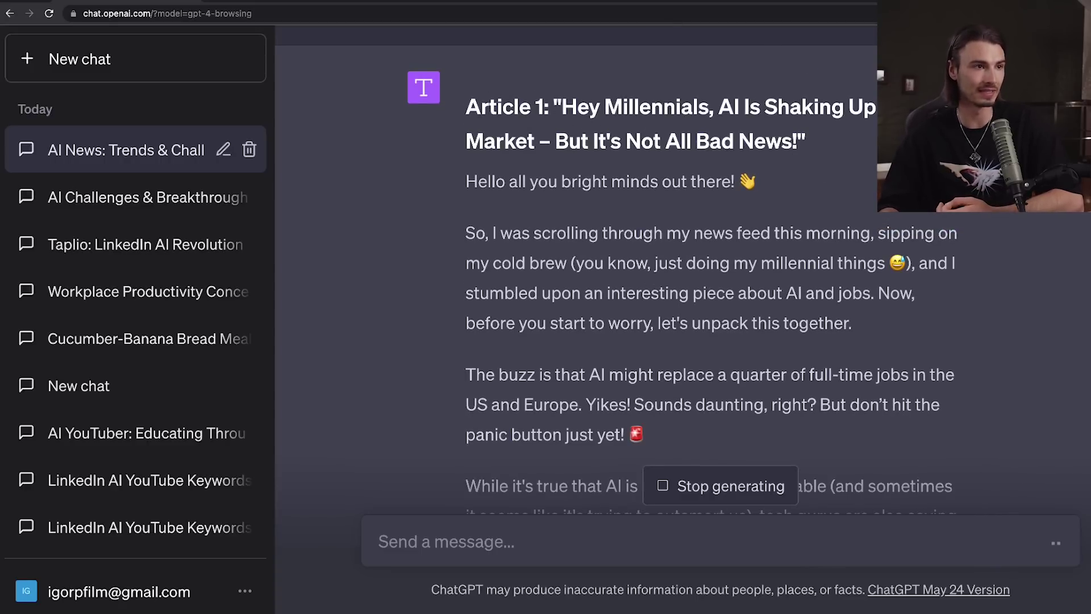
pyautogui.scroll(5, 806, 260)
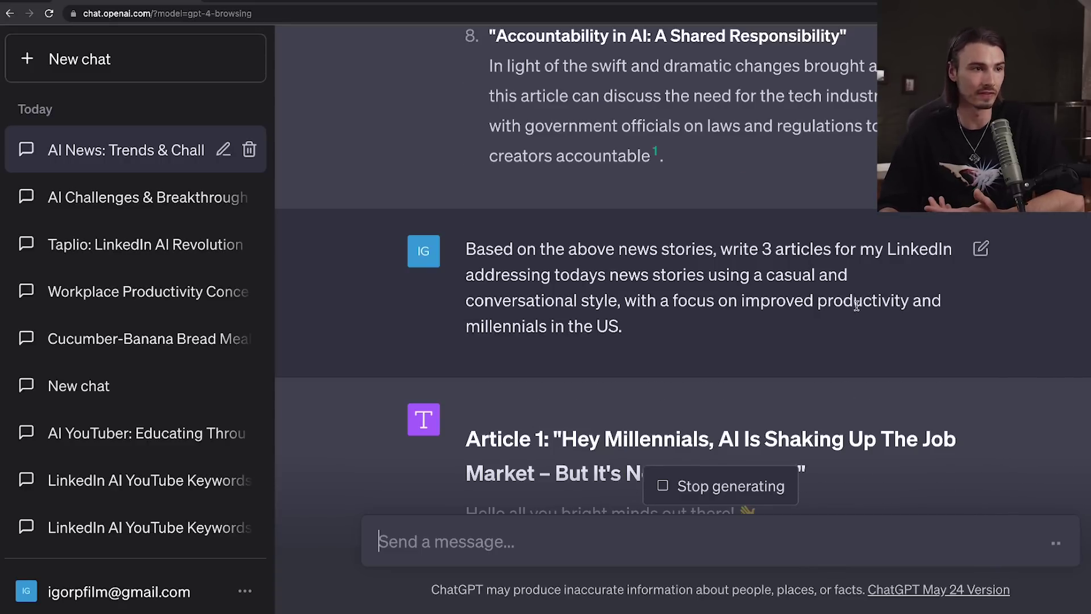
pyautogui.scroll(-8, 858, 309)
pyautogui.scroll(7, 868, 316)
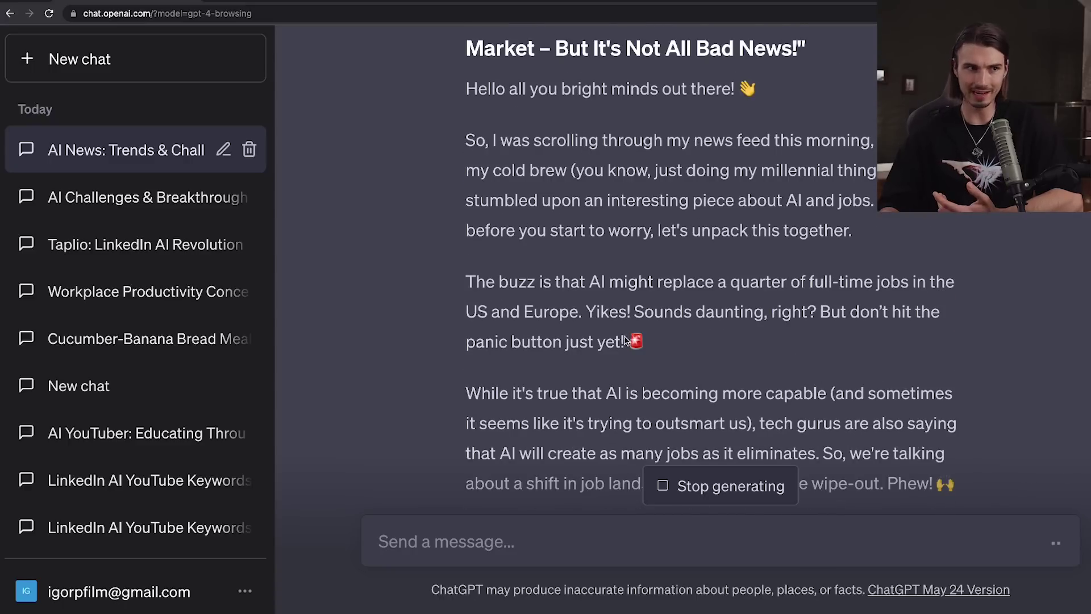
pyautogui.click(717, 485)
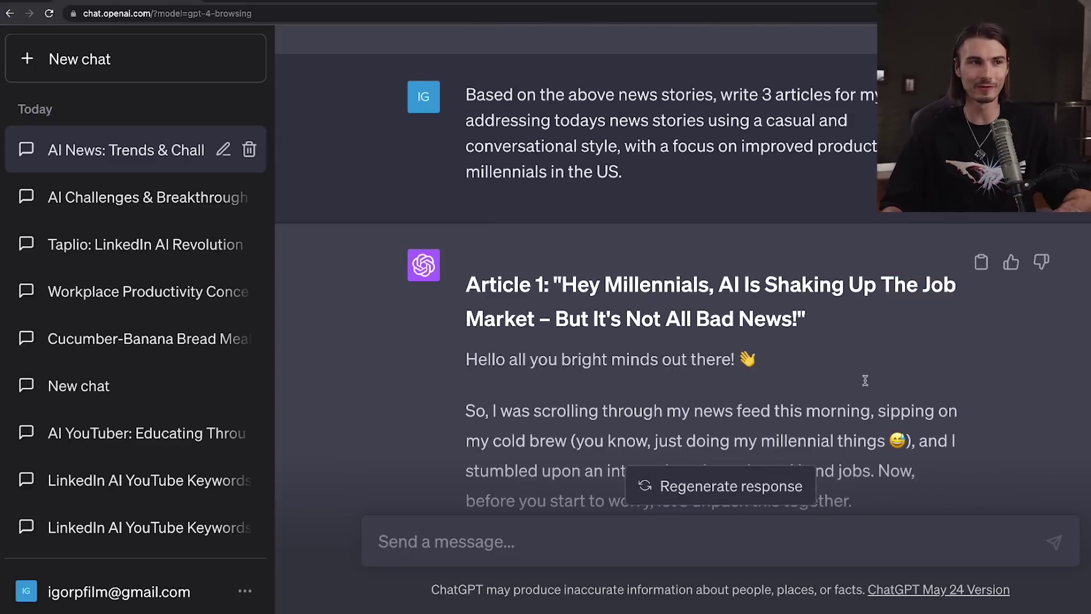
# Open the submitted prompt for the 3 LinkedIn articles for editing and look back at the suggestions above it
pyautogui.scroll(4, 867, 379)
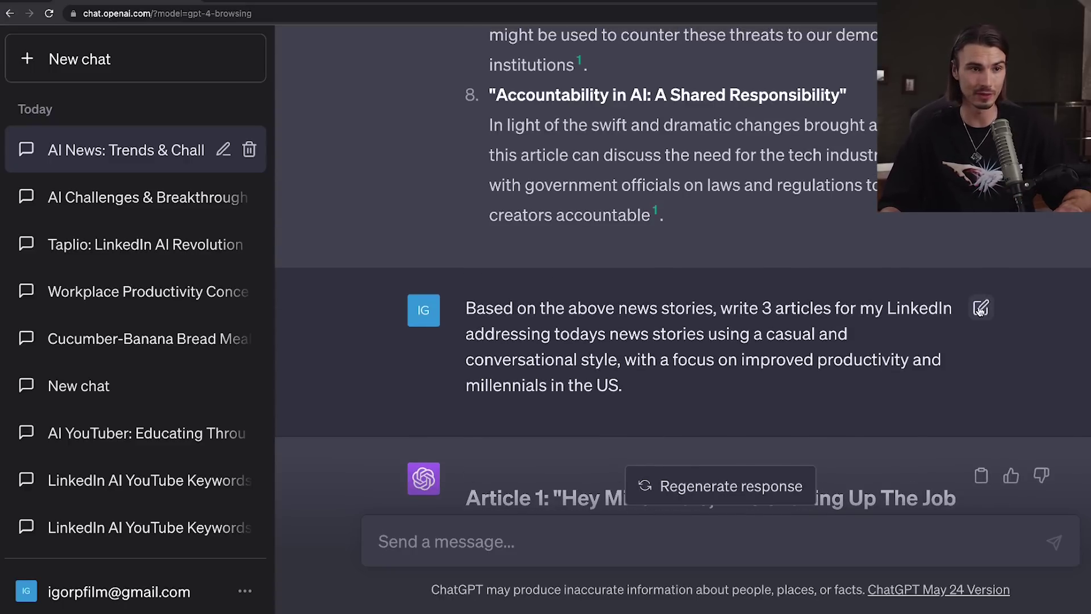
pyautogui.click(980, 309)
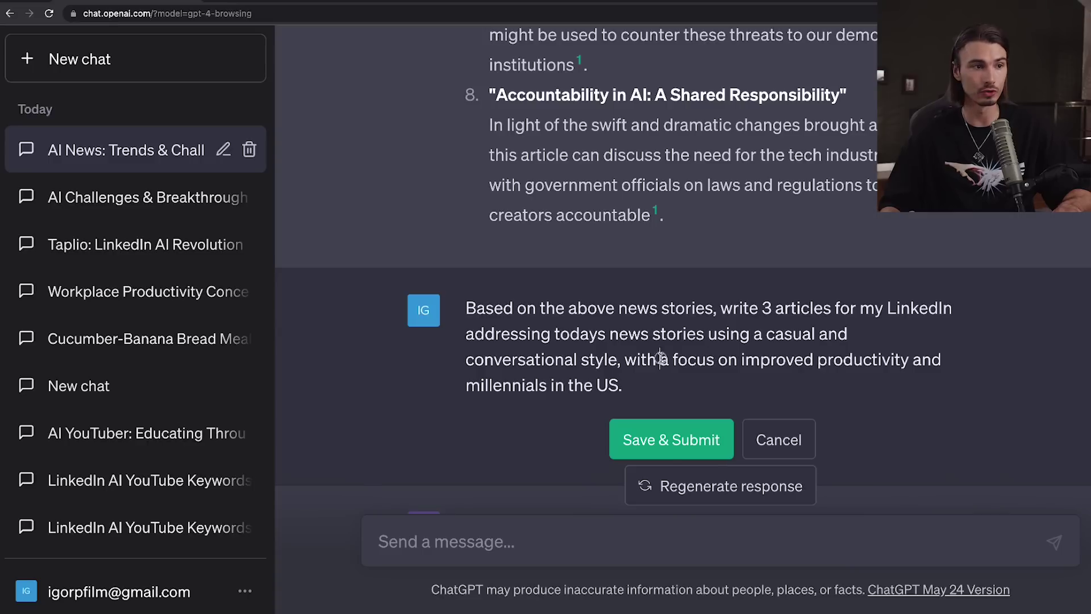
pyautogui.scroll(8, 811, 333)
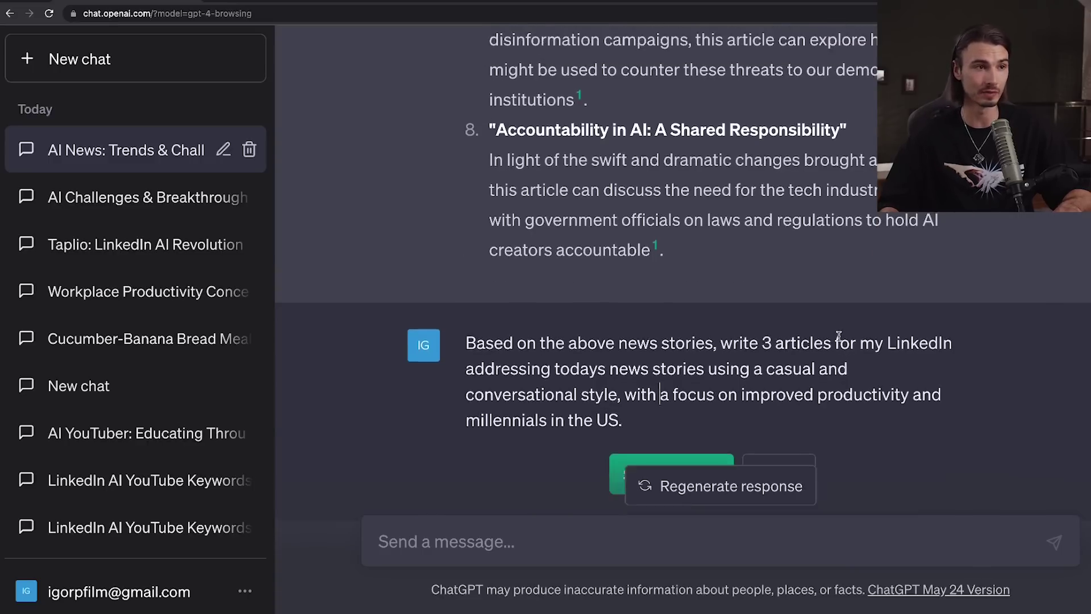